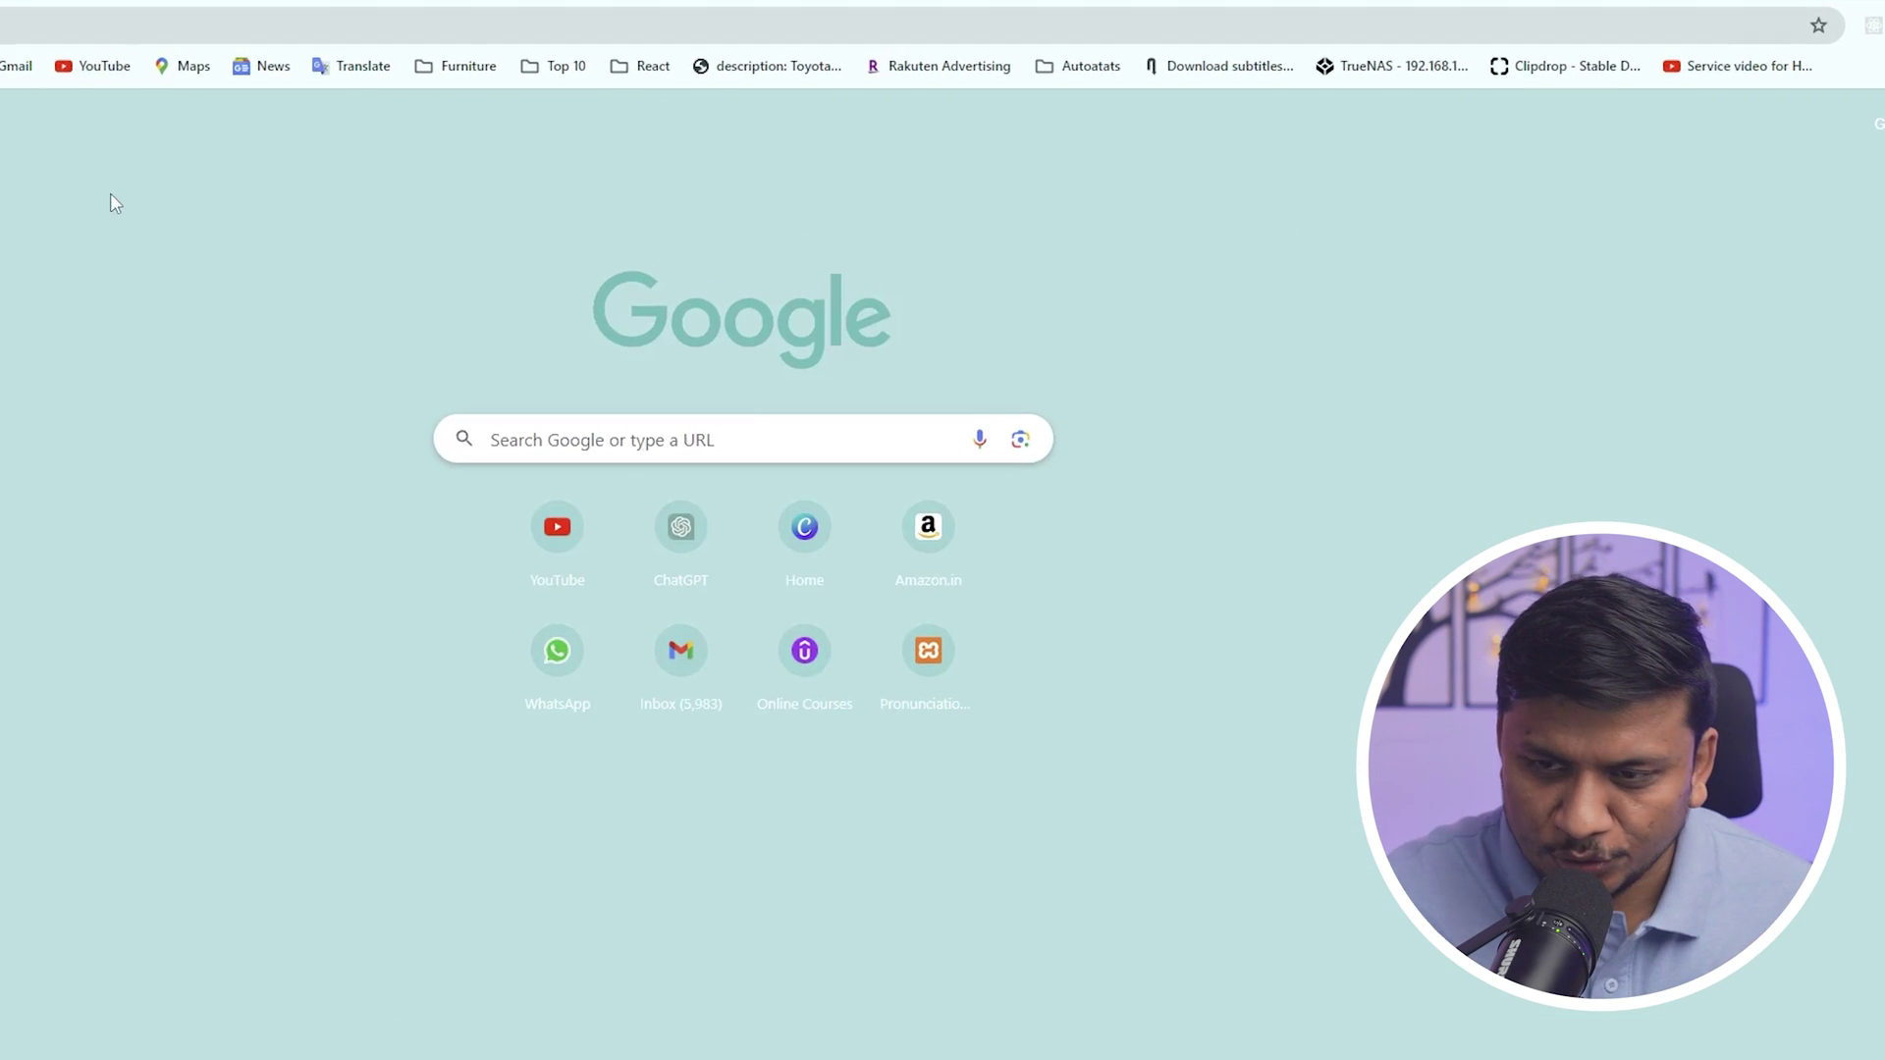
- Search Google for 'autodesk student account' and open the first result in a new tab
{"action": "left_click", "coordinate": [539, 440]}
{"action": "type", "text": "a"}
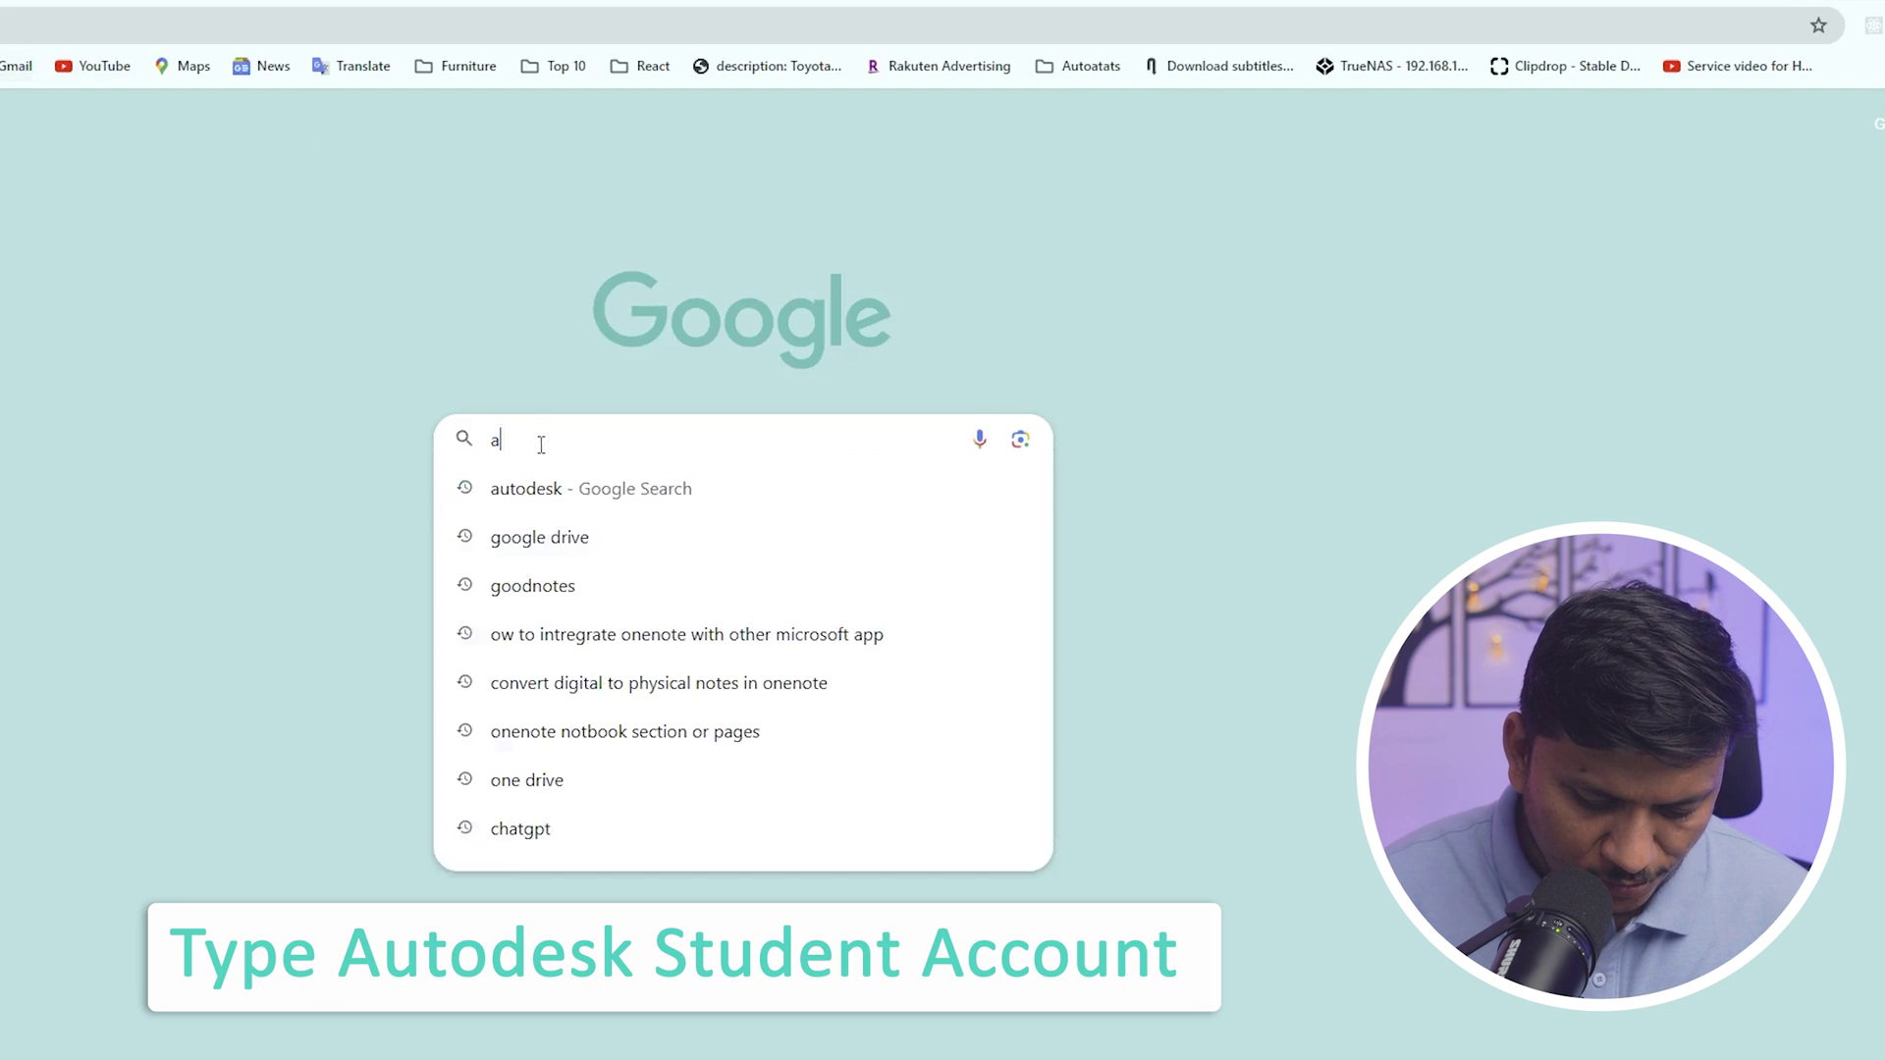
{"action": "type", "text": "u"}
{"action": "key", "text": "Right"}
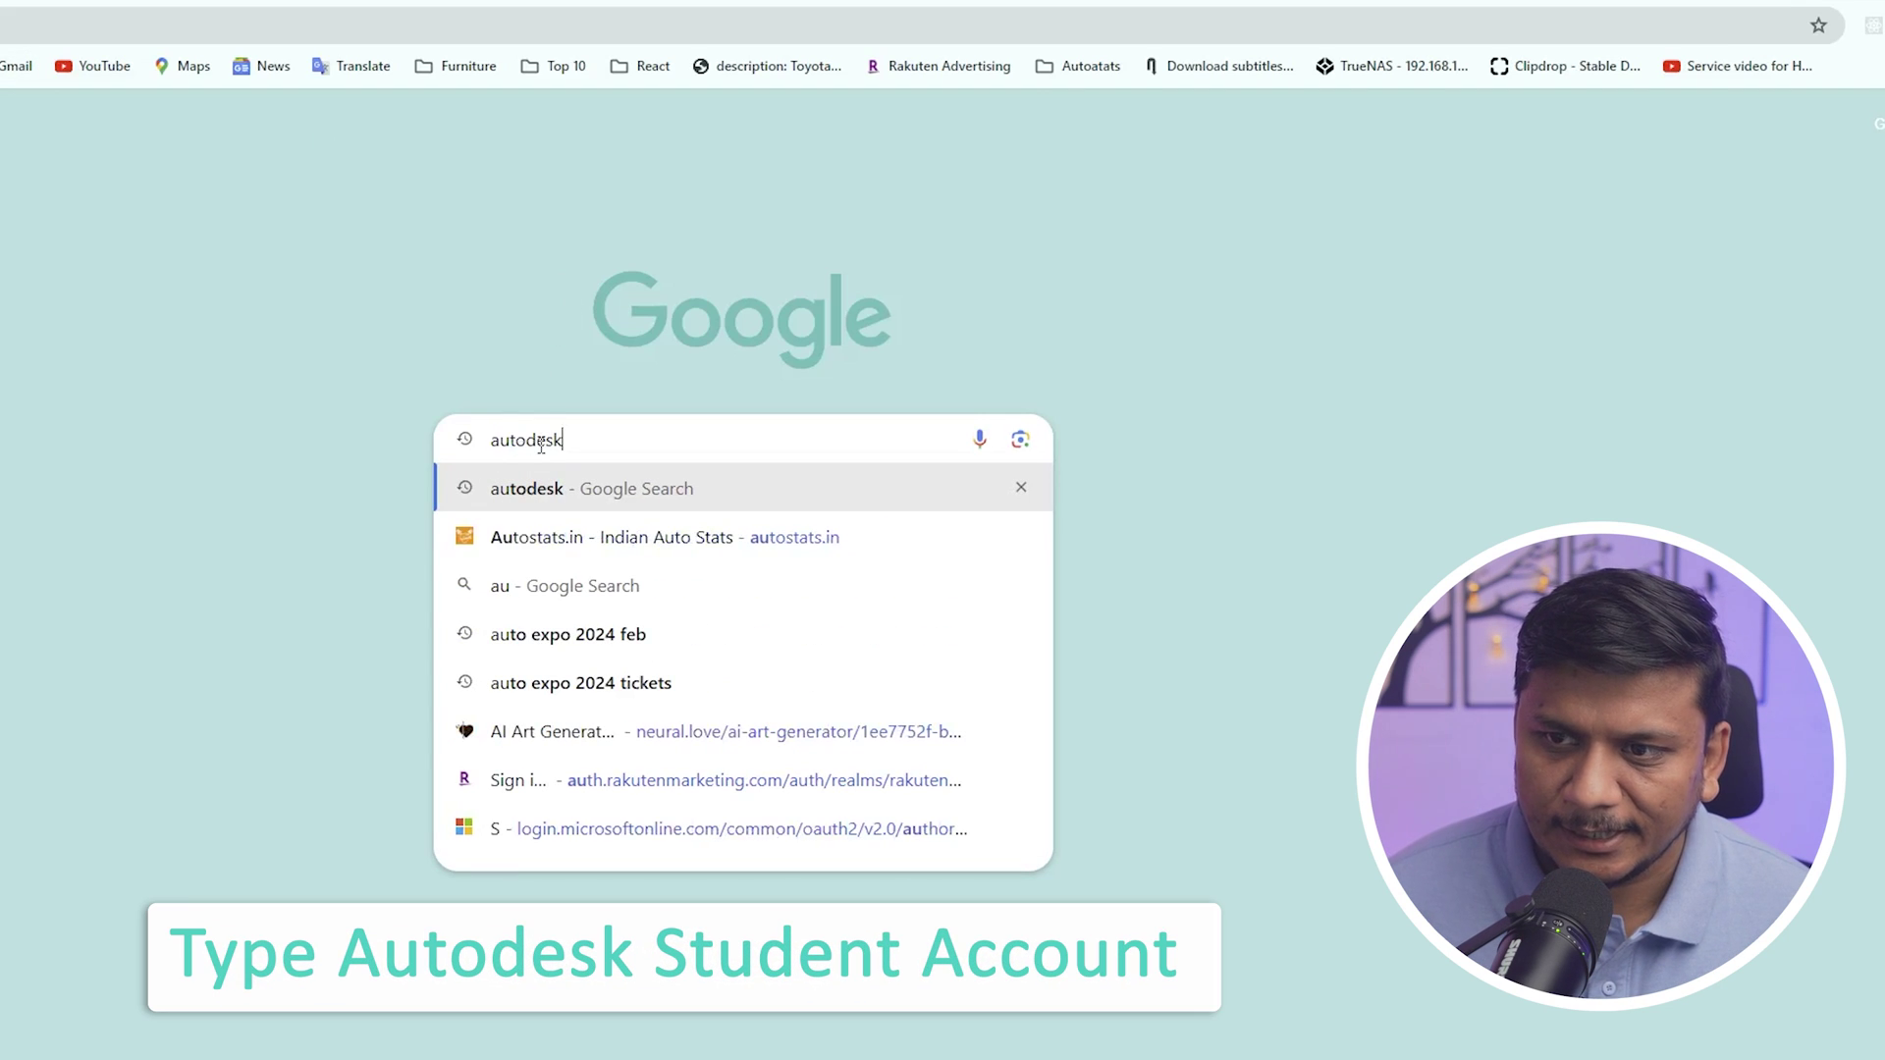
{"action": "type", "text": "student "}
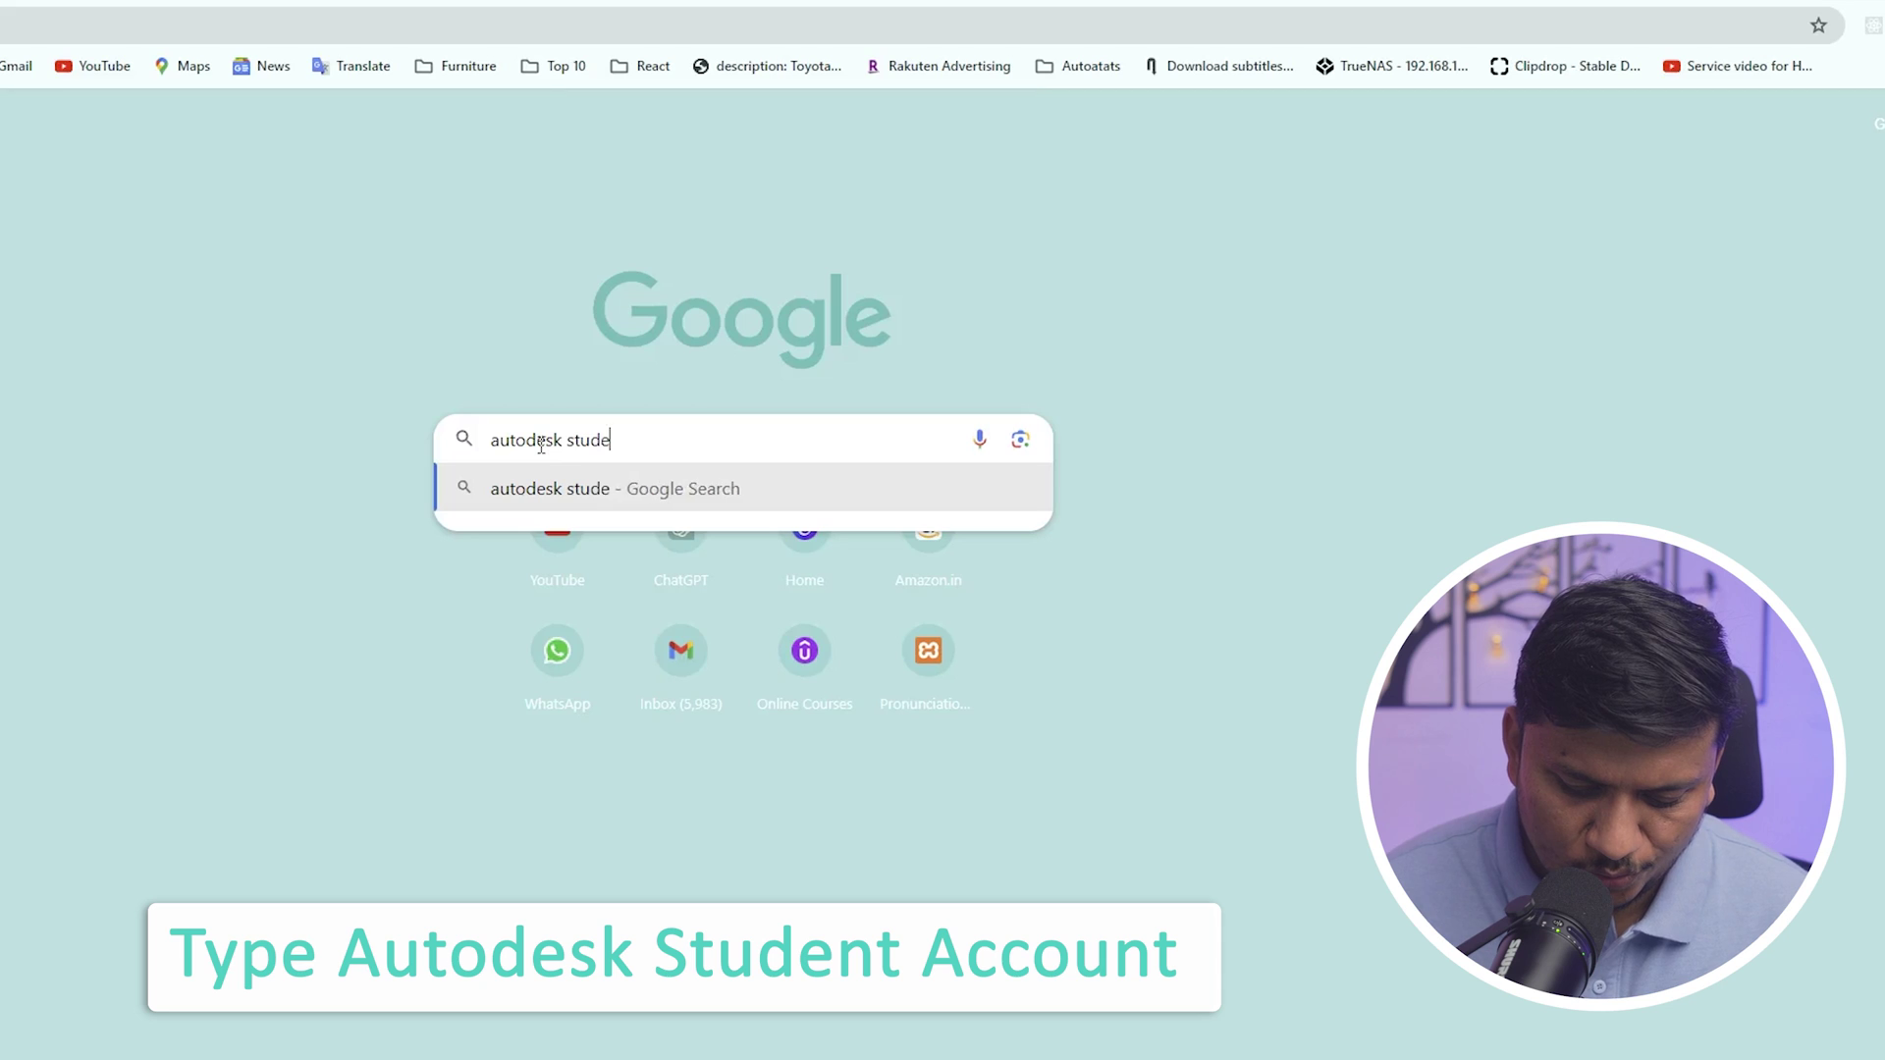
{"action": "type", "text": "account"}
{"action": "key", "text": "Return"}
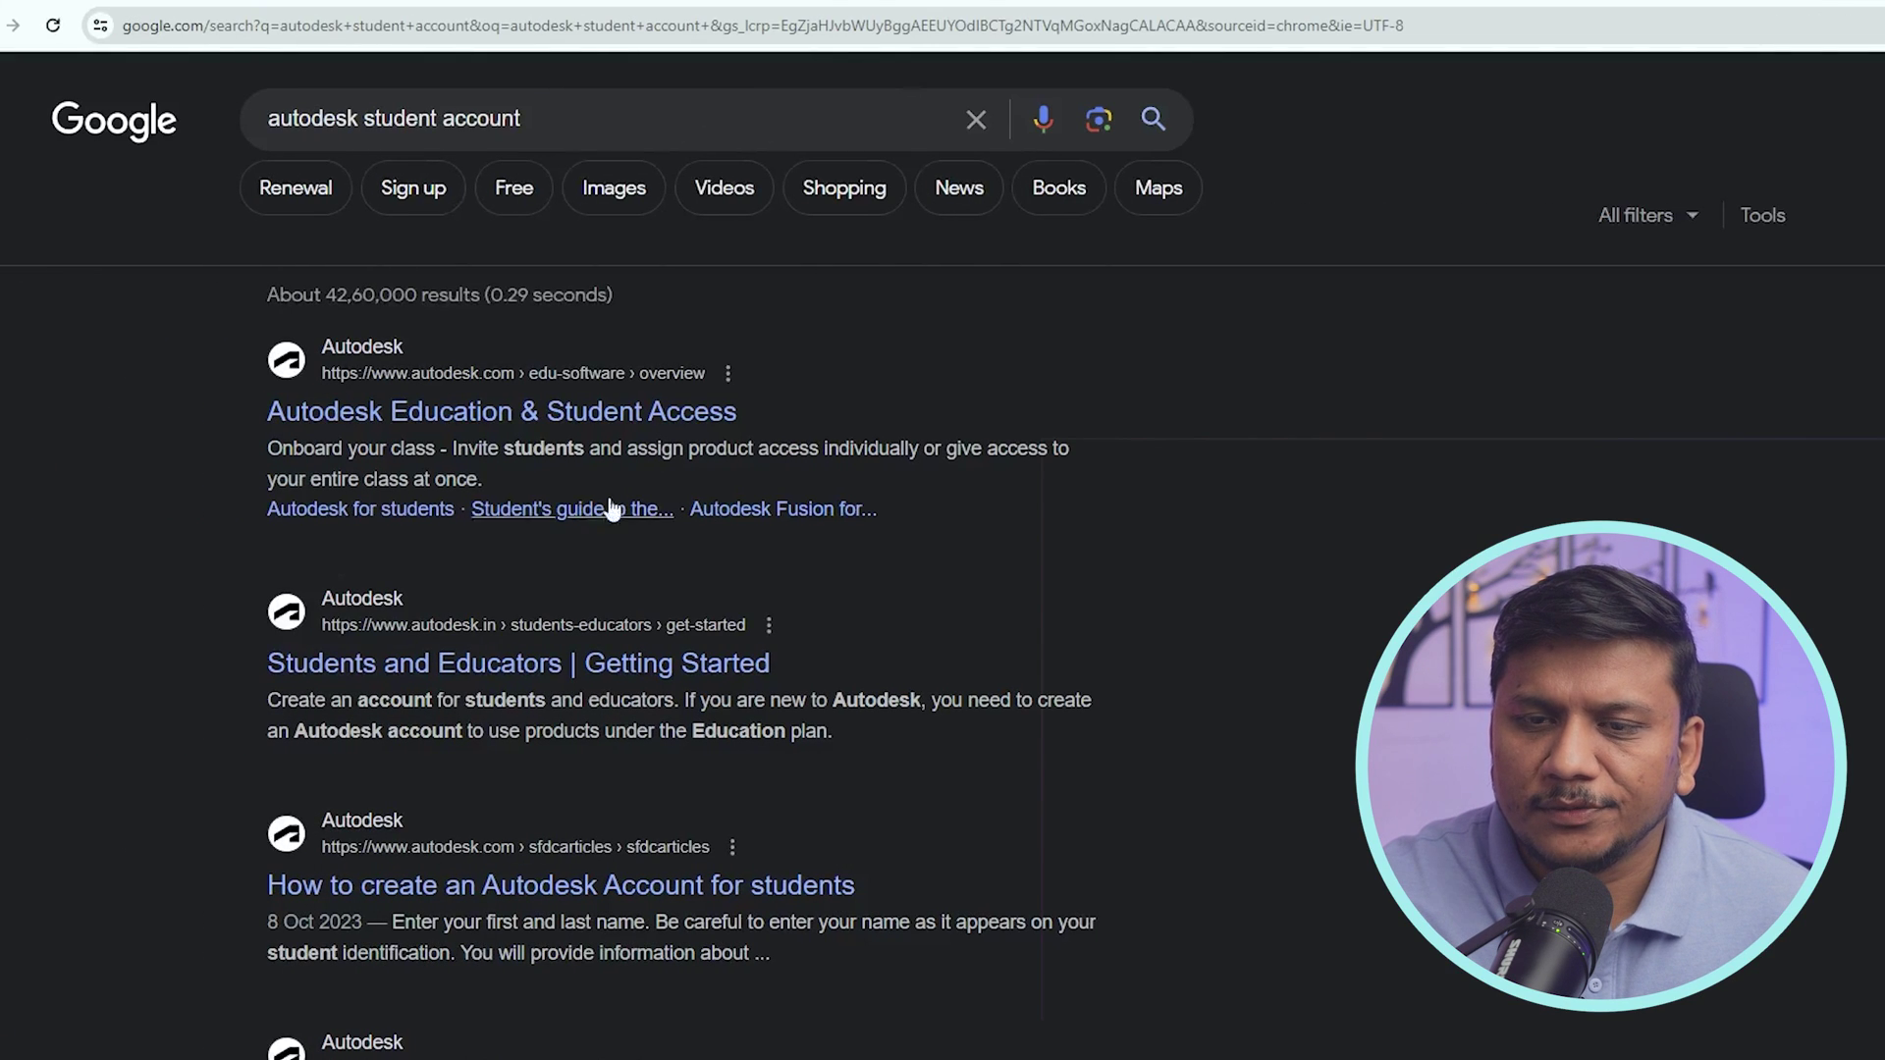
{"action": "right_click", "coordinate": [532, 410]}
{"action": "left_click", "coordinate": [575, 428]}
- Switch to the Autodesk Education tab and start the education access sign-up with Get started
{"action": "key", "text": "ctrl+Tab"}
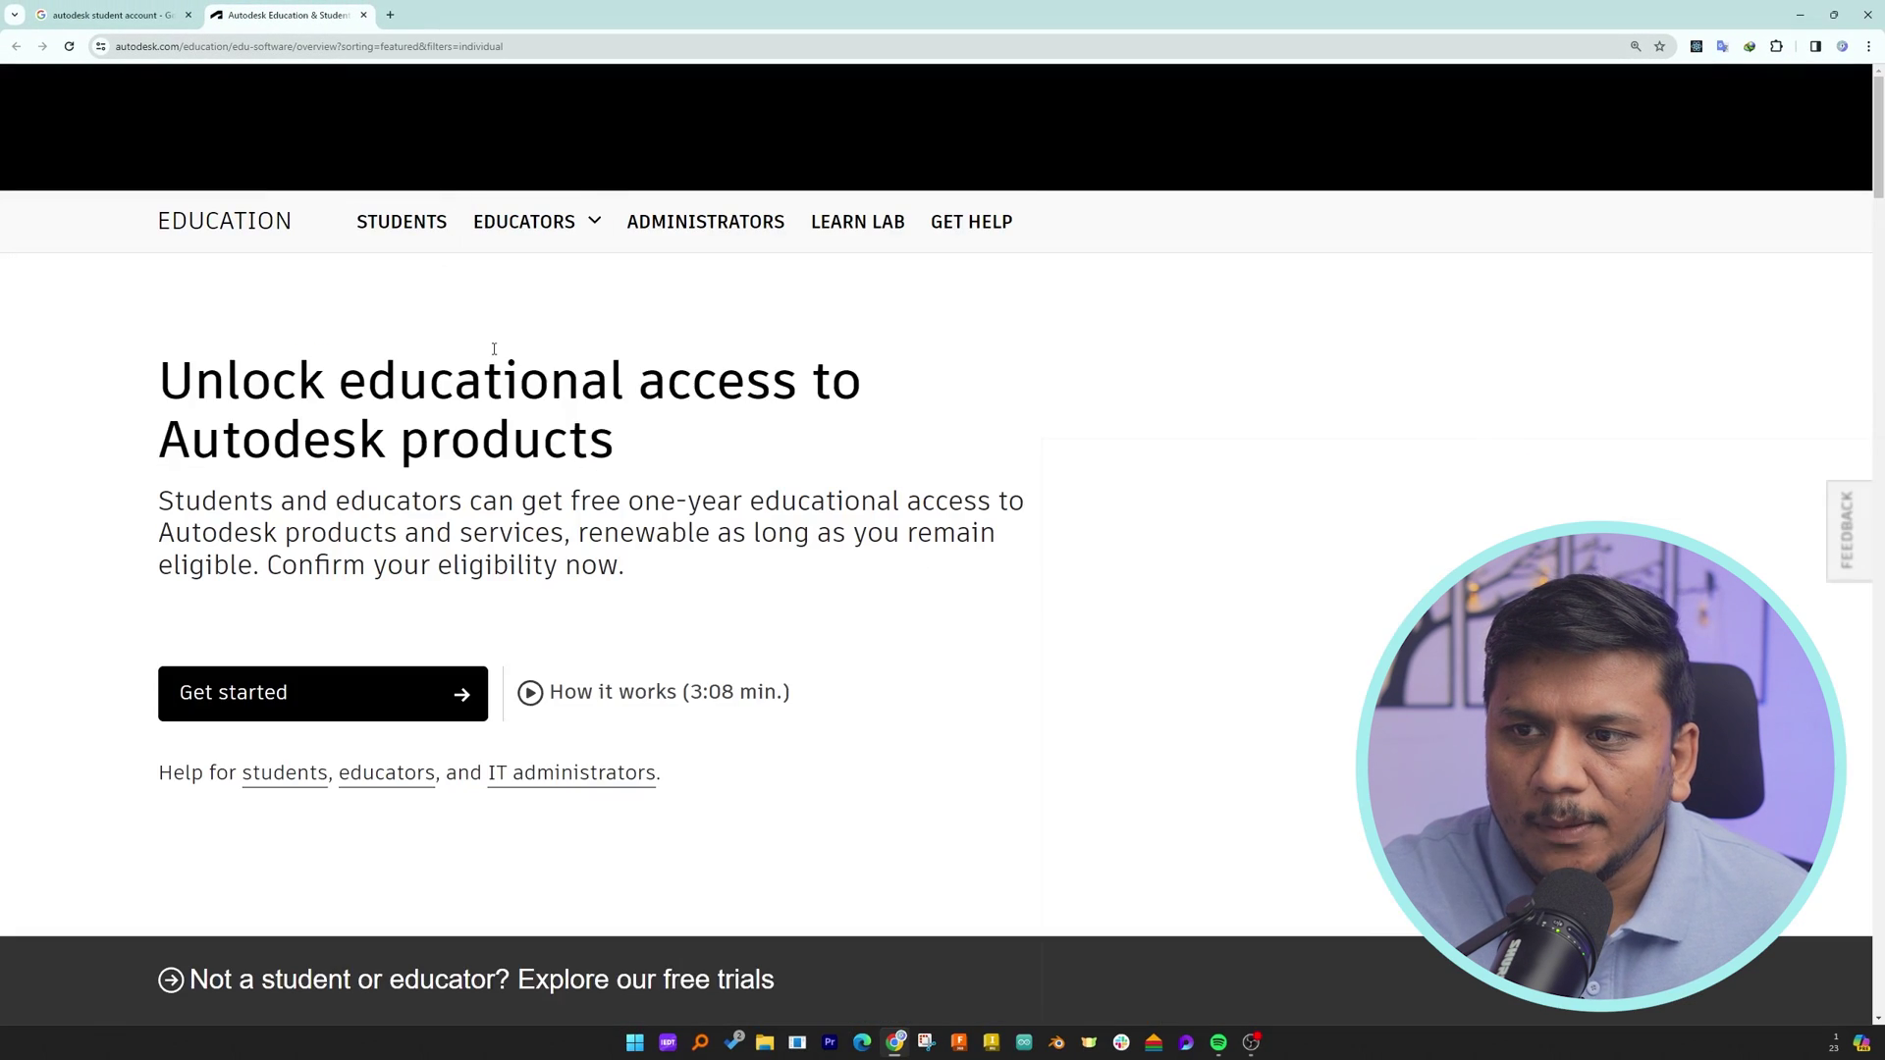
{"action": "scroll", "coordinate": [495, 347], "scroll_direction": "down", "scroll_amount": 1}
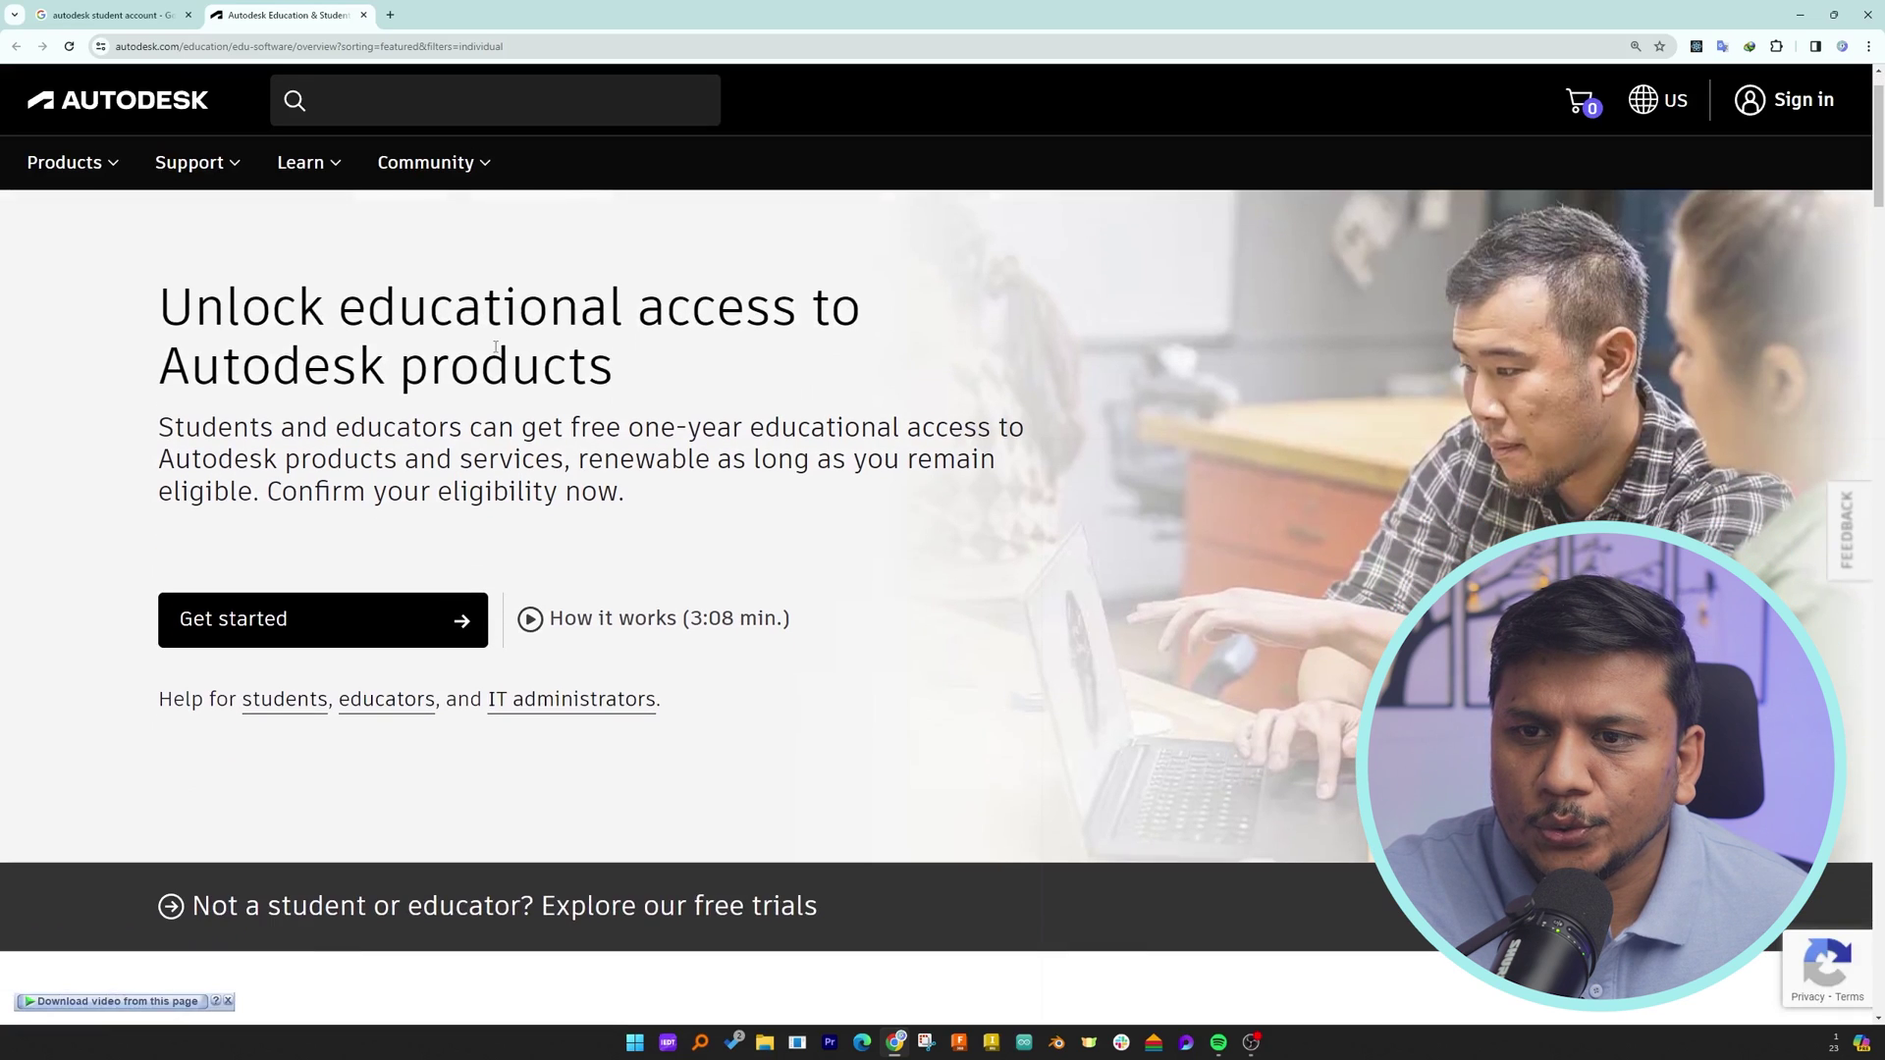
{"action": "left_click", "coordinate": [316, 623]}
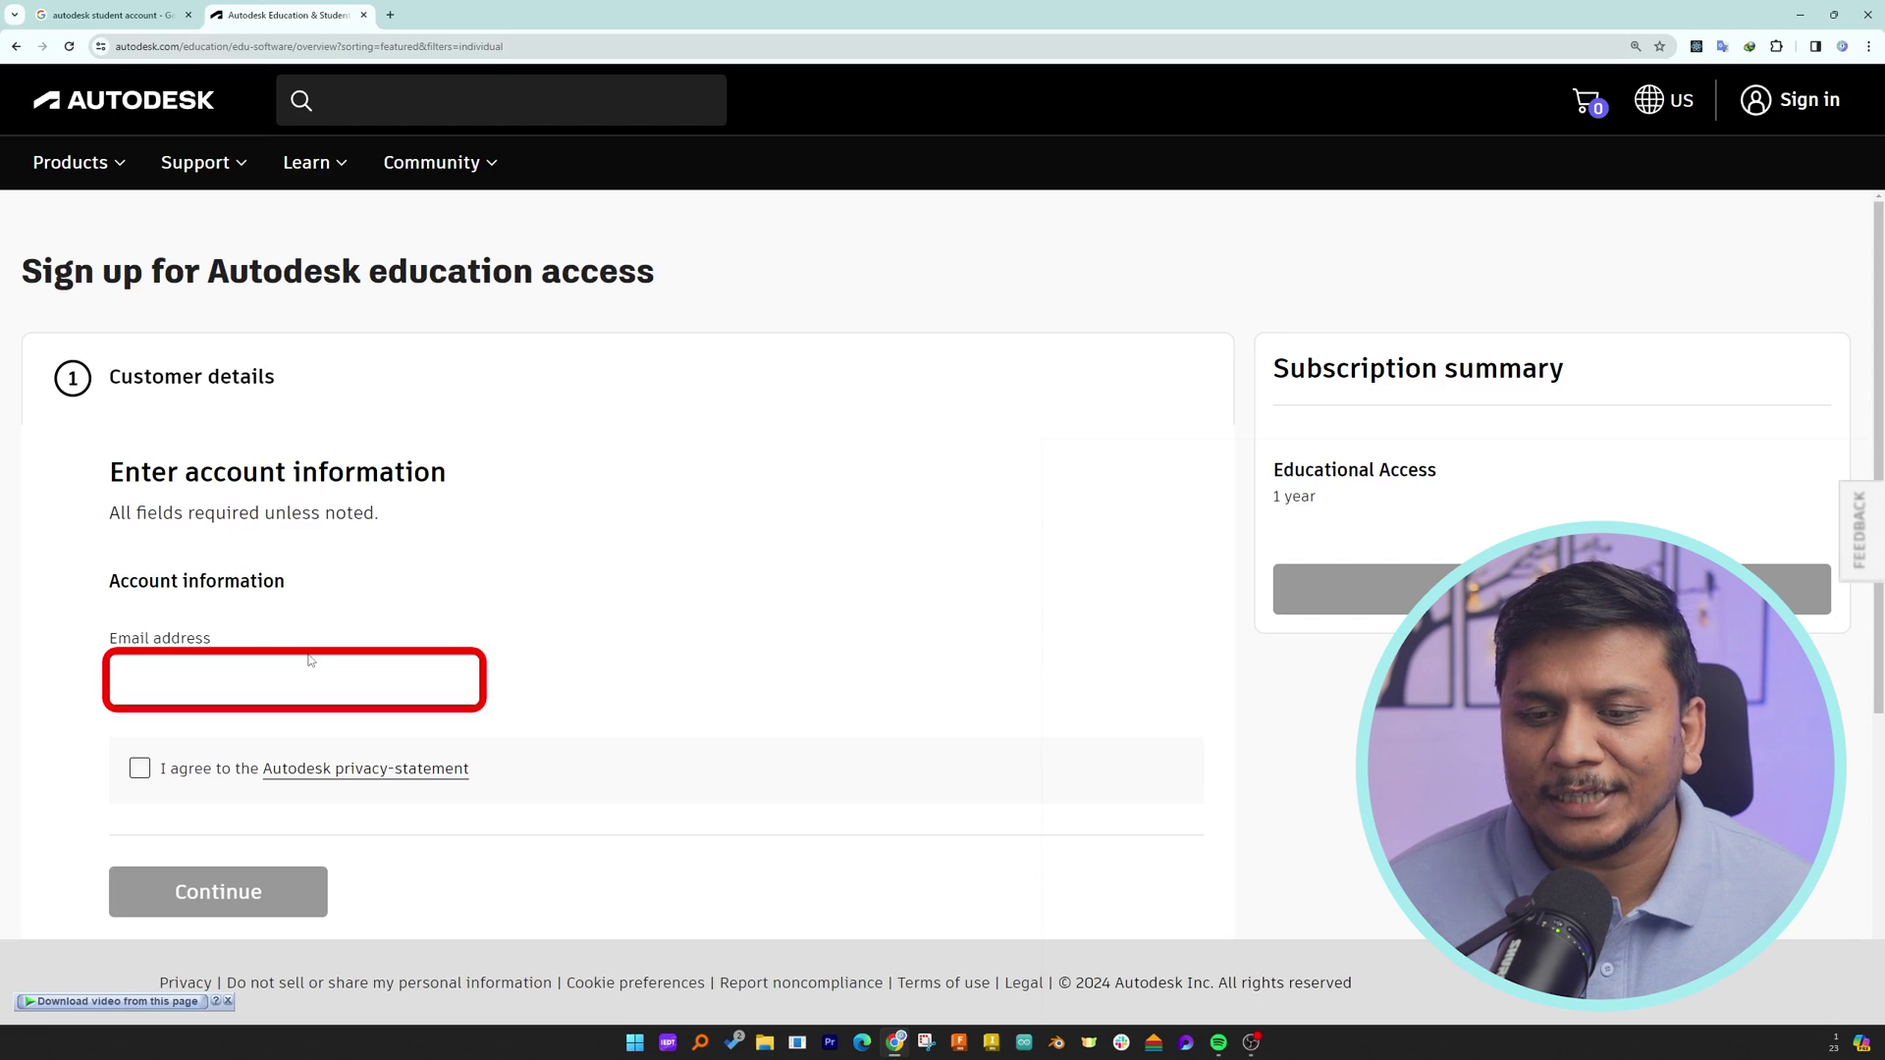
- Enter the account e-mail address, agree to the privacy statement and continue
{"action": "left_click", "coordinate": [179, 677]}
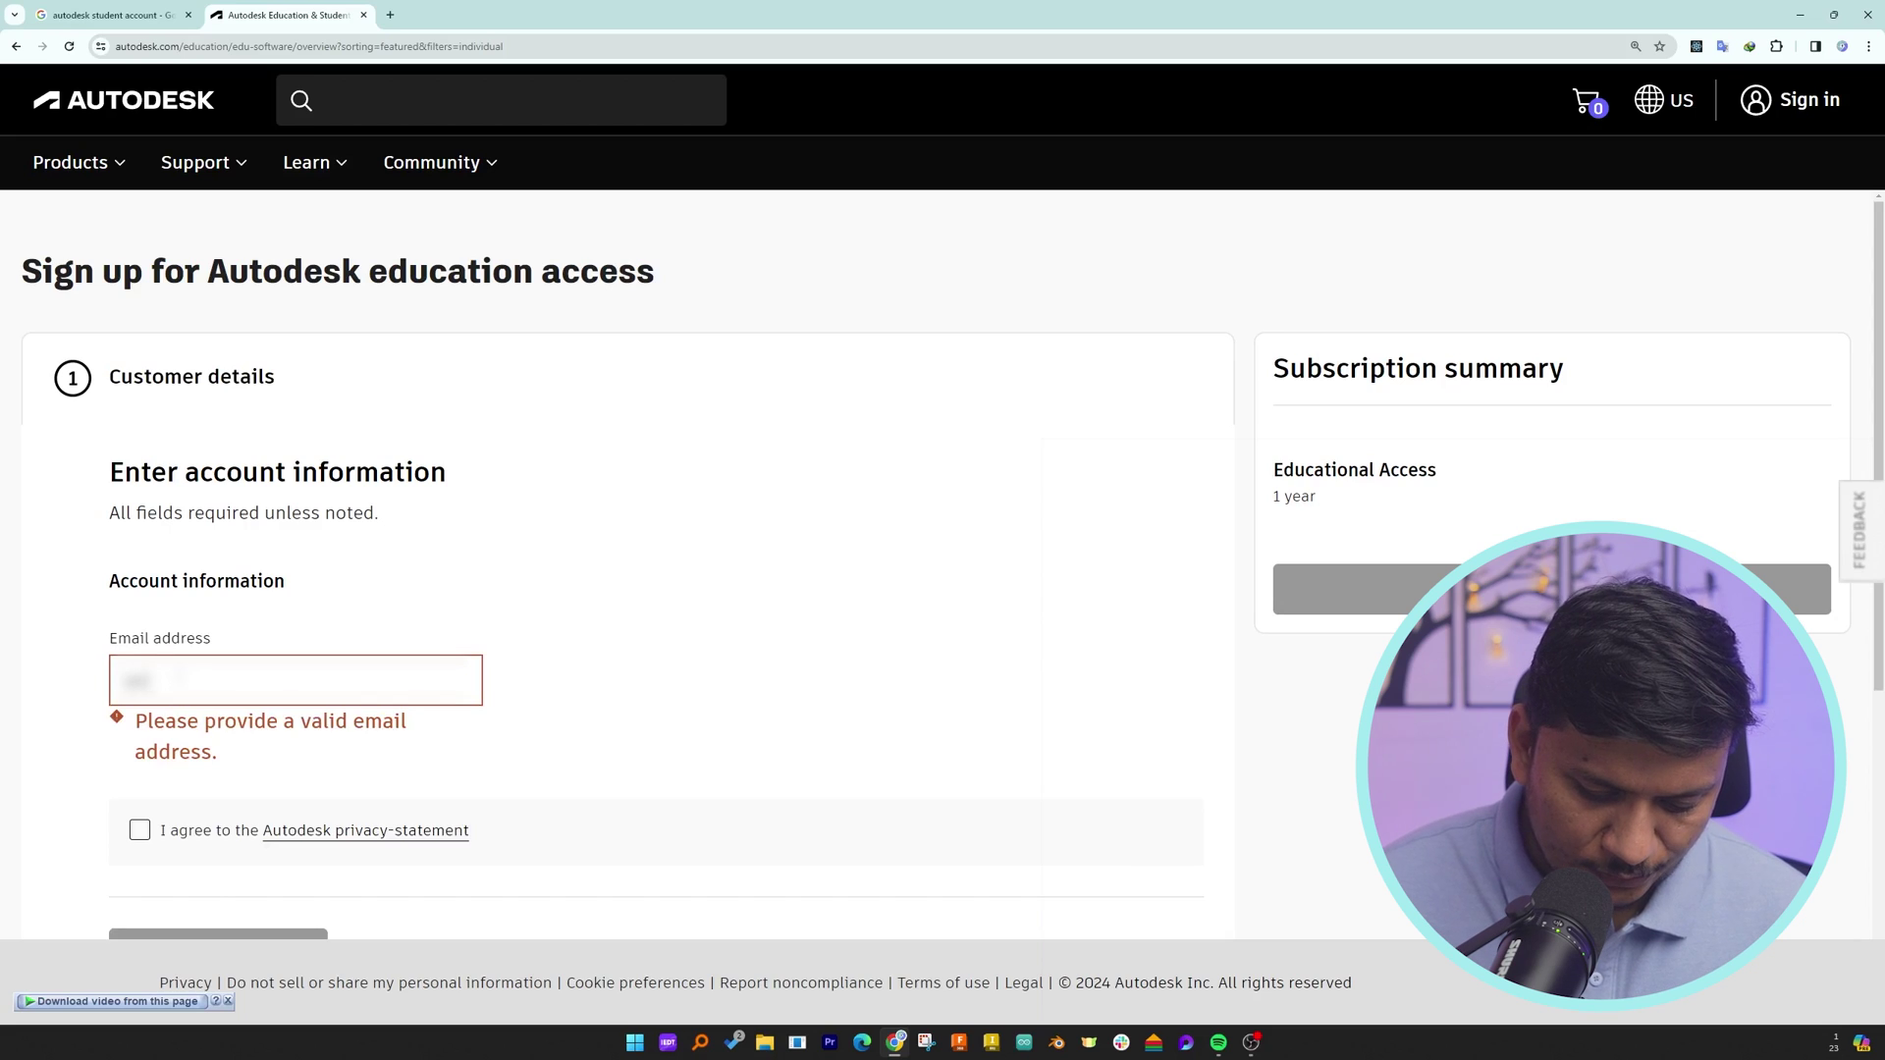
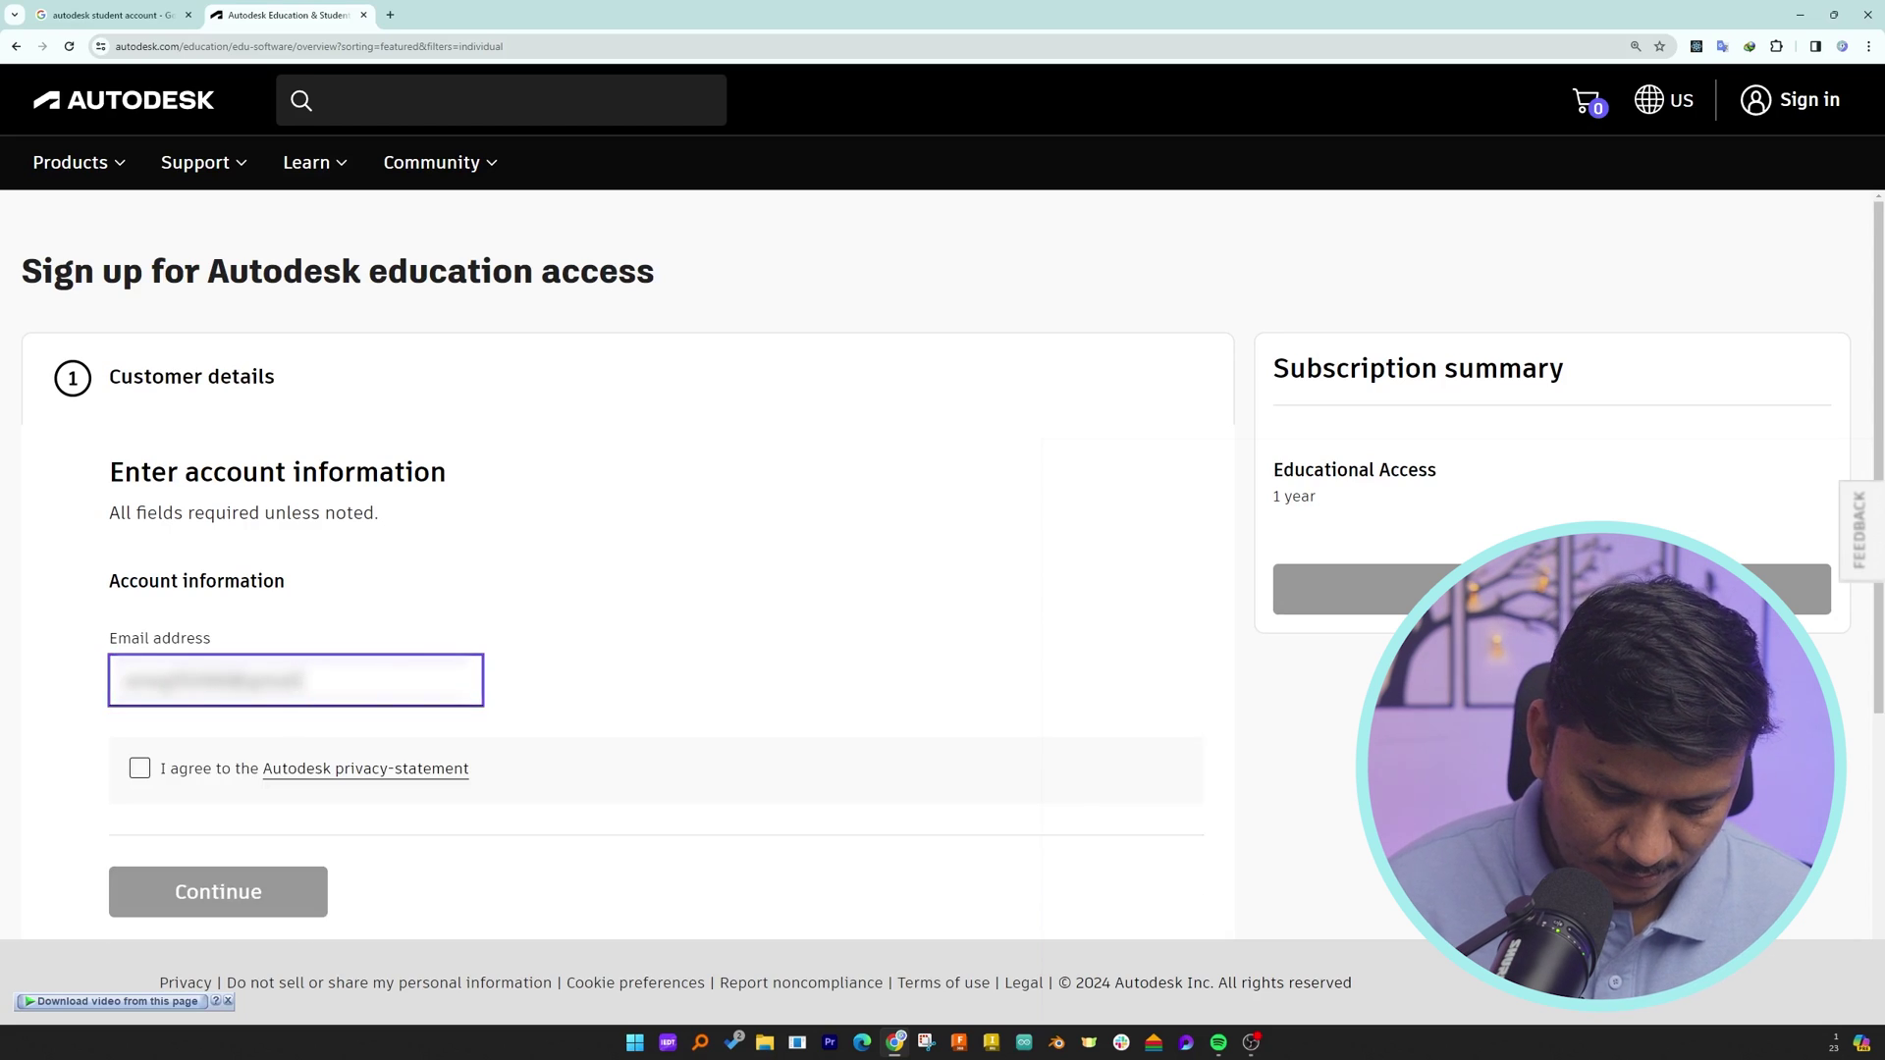
{"action": "left_click", "coordinate": [139, 768]}
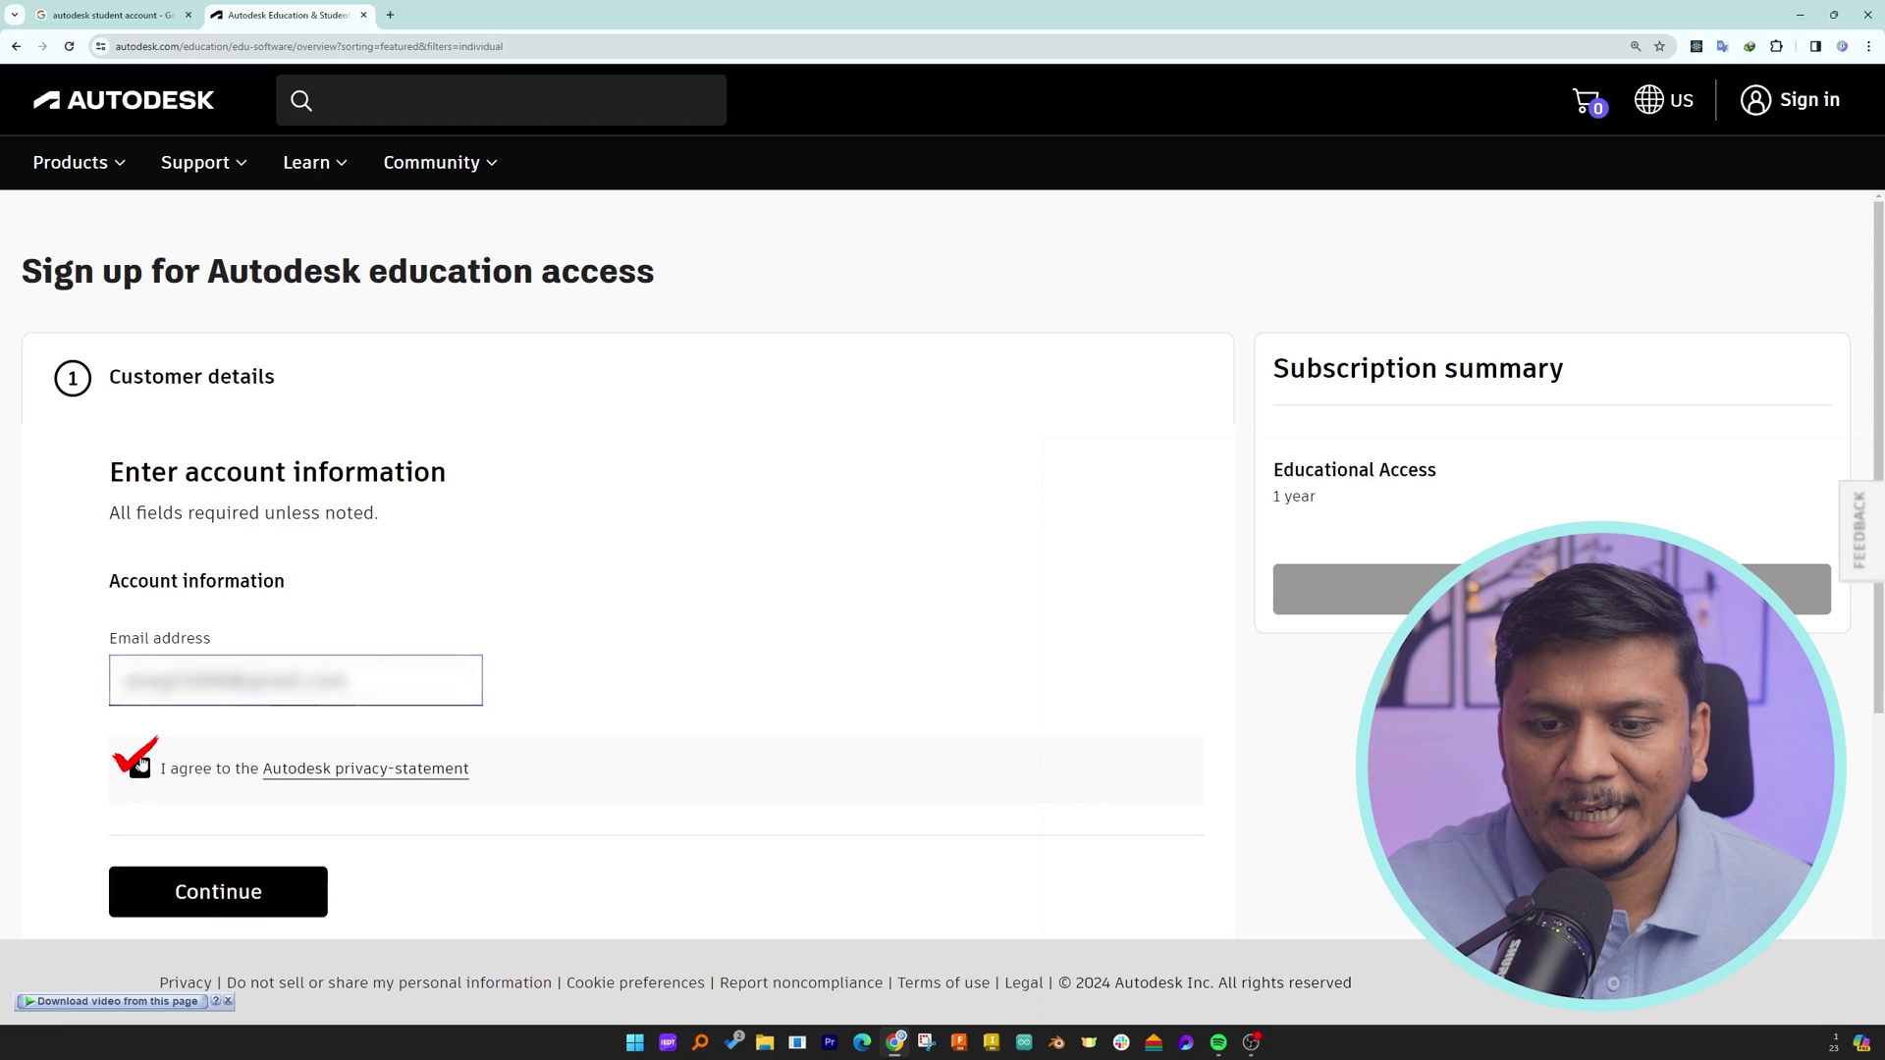
{"action": "left_click", "coordinate": [228, 912]}
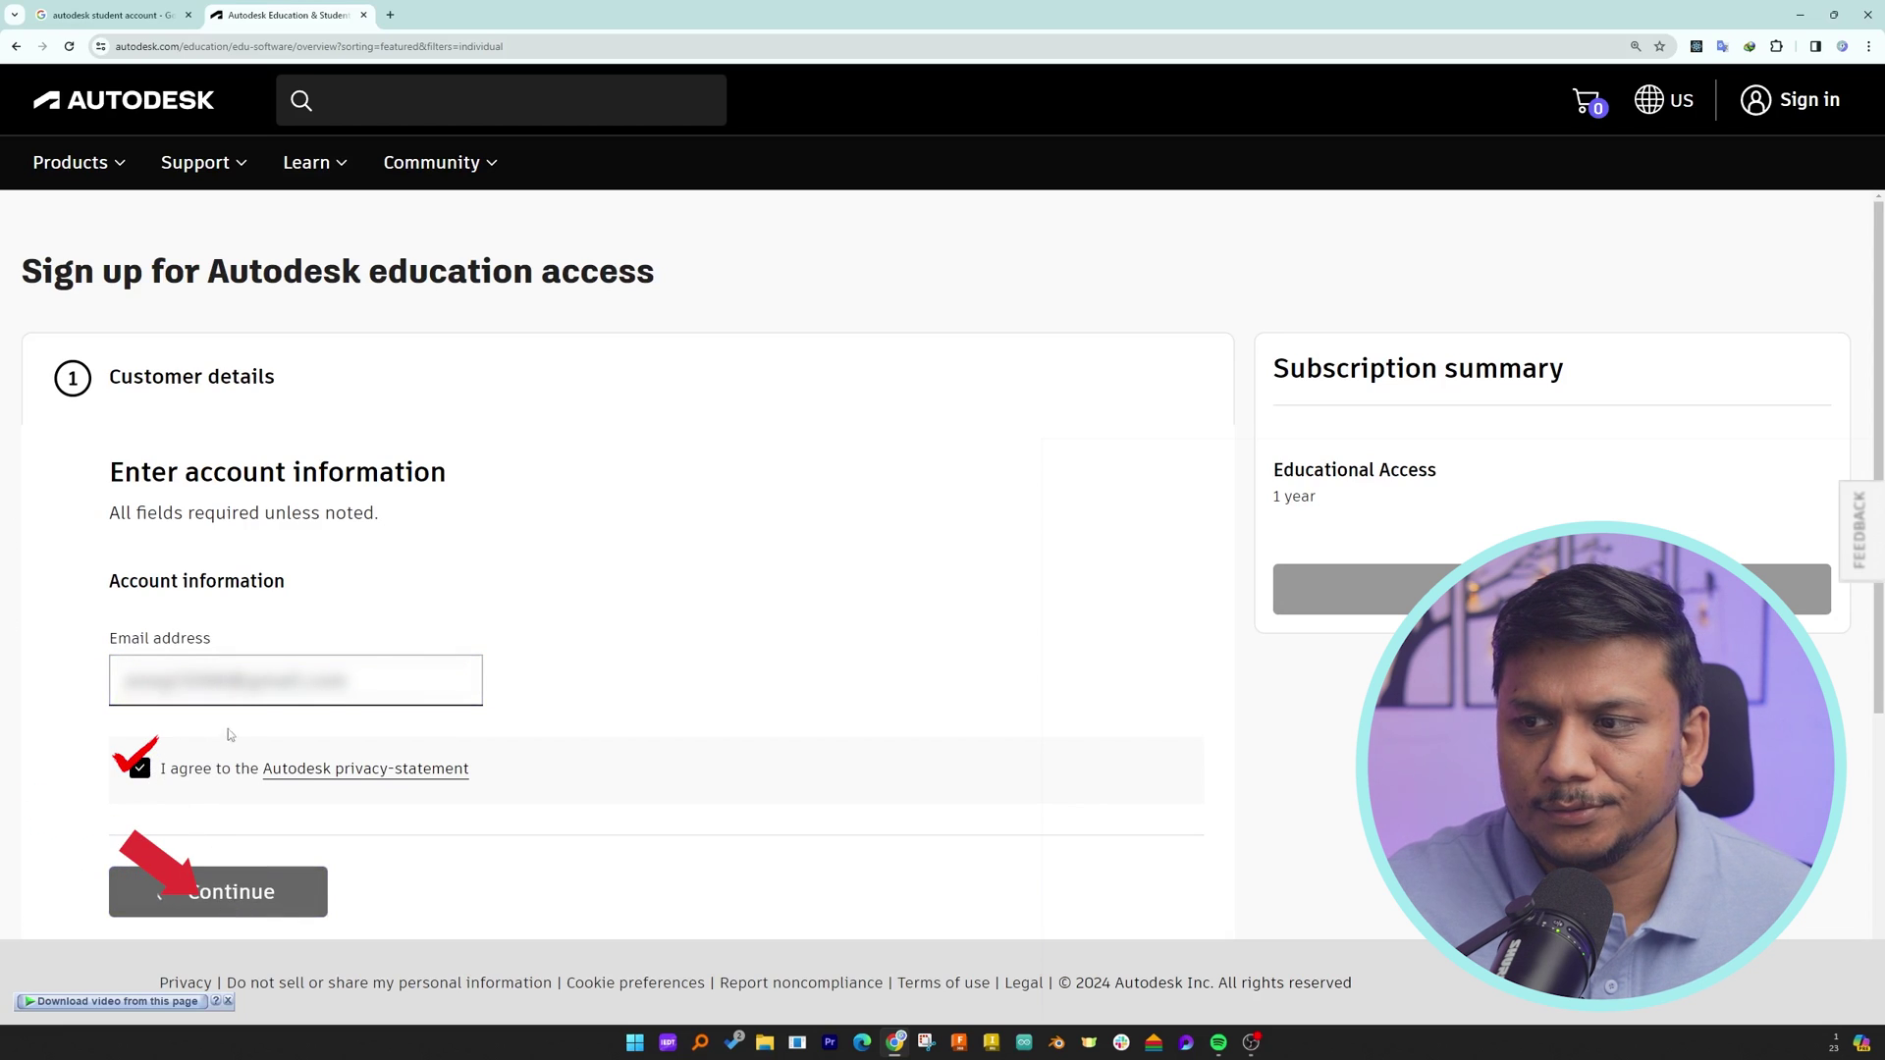
- Fill in the first and last name, choose the Student role and pick a birth date
{"action": "scroll", "coordinate": [362, 510], "scroll_direction": "down", "scroll_amount": 5}
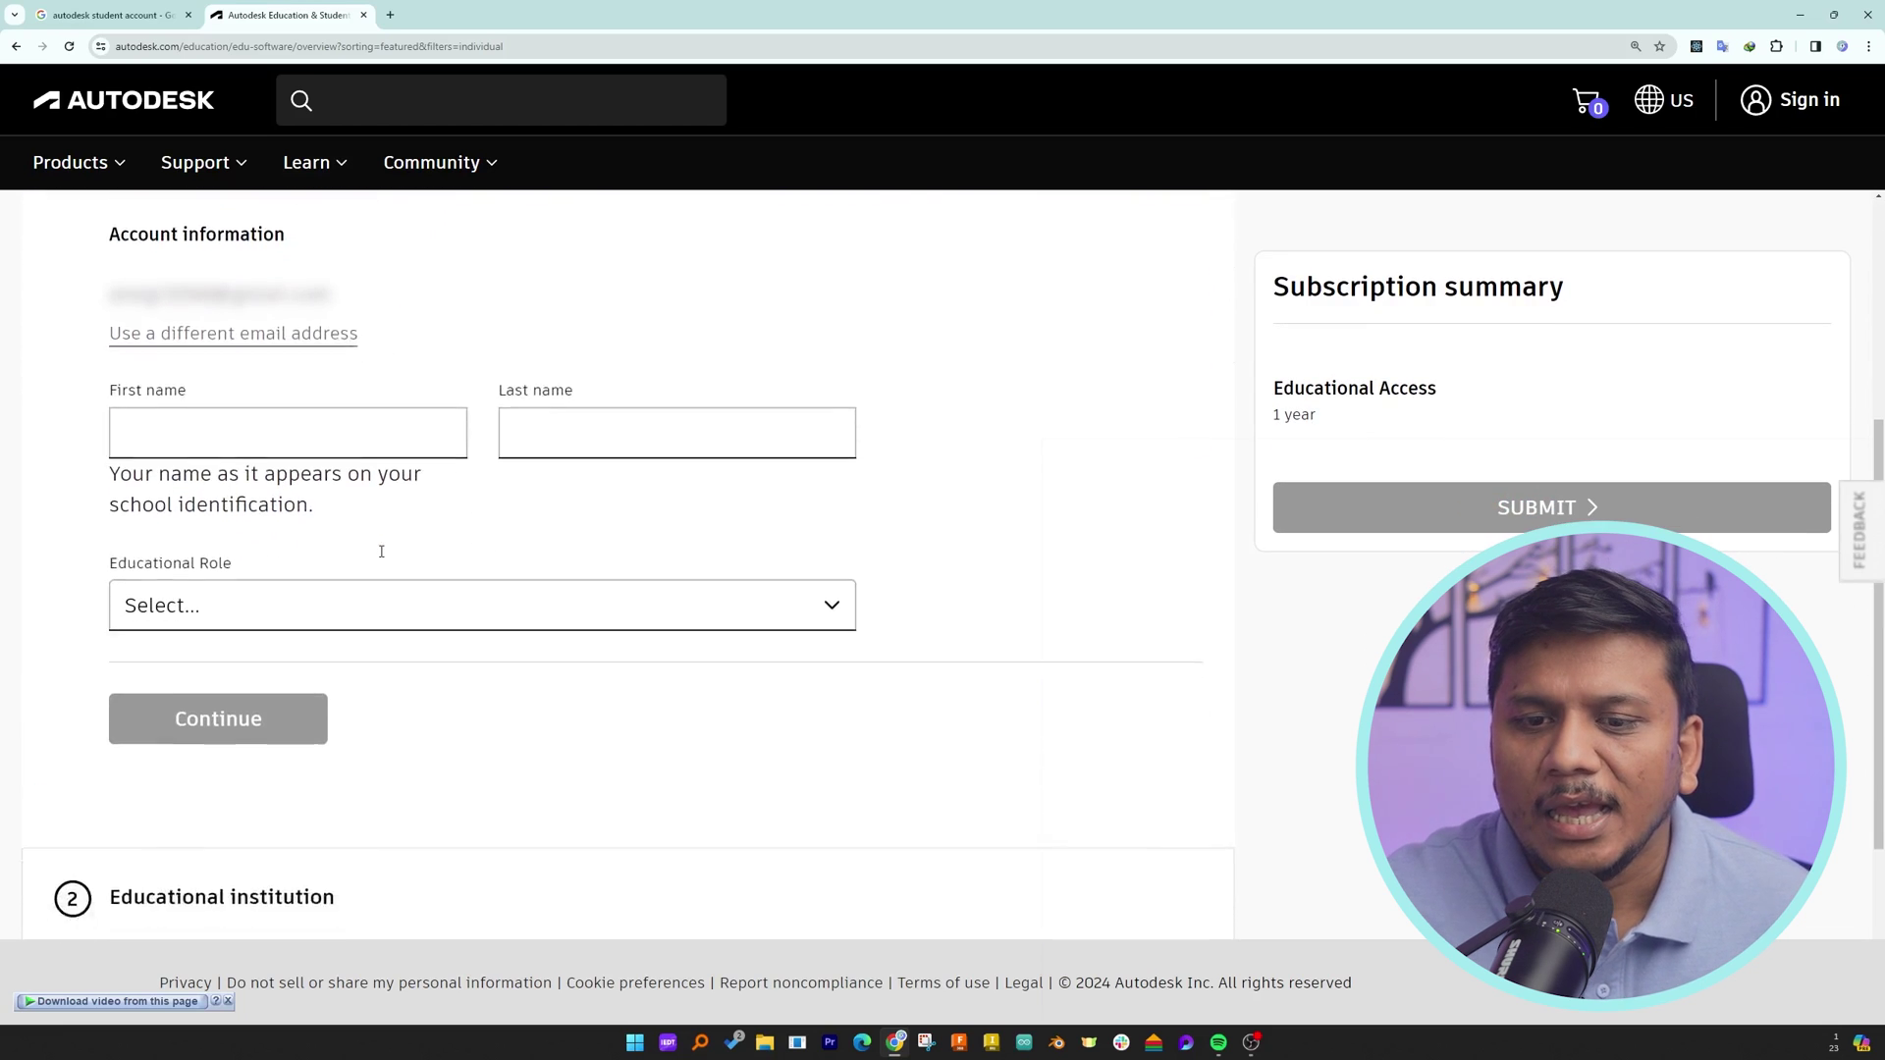
{"action": "left_click", "coordinate": [254, 339]}
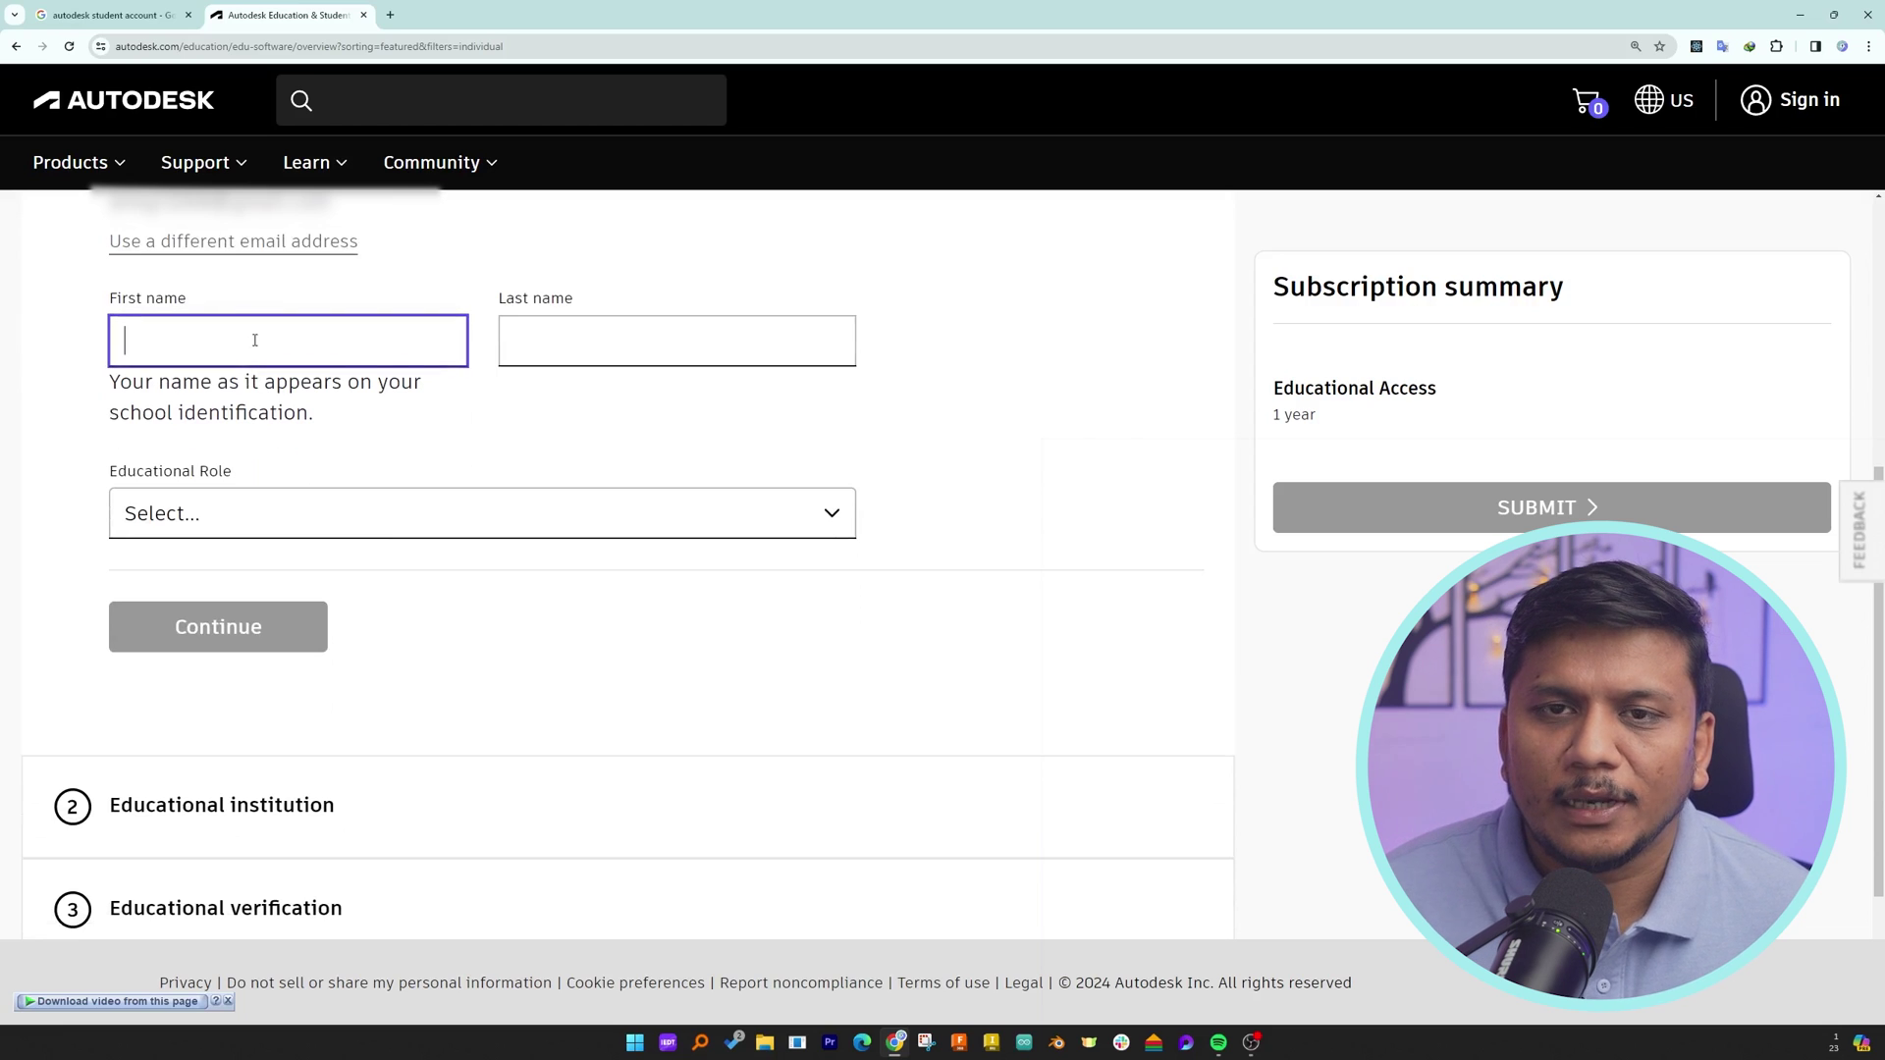
{"action": "key", "text": "Tab"}
{"action": "key", "text": "Tab"}
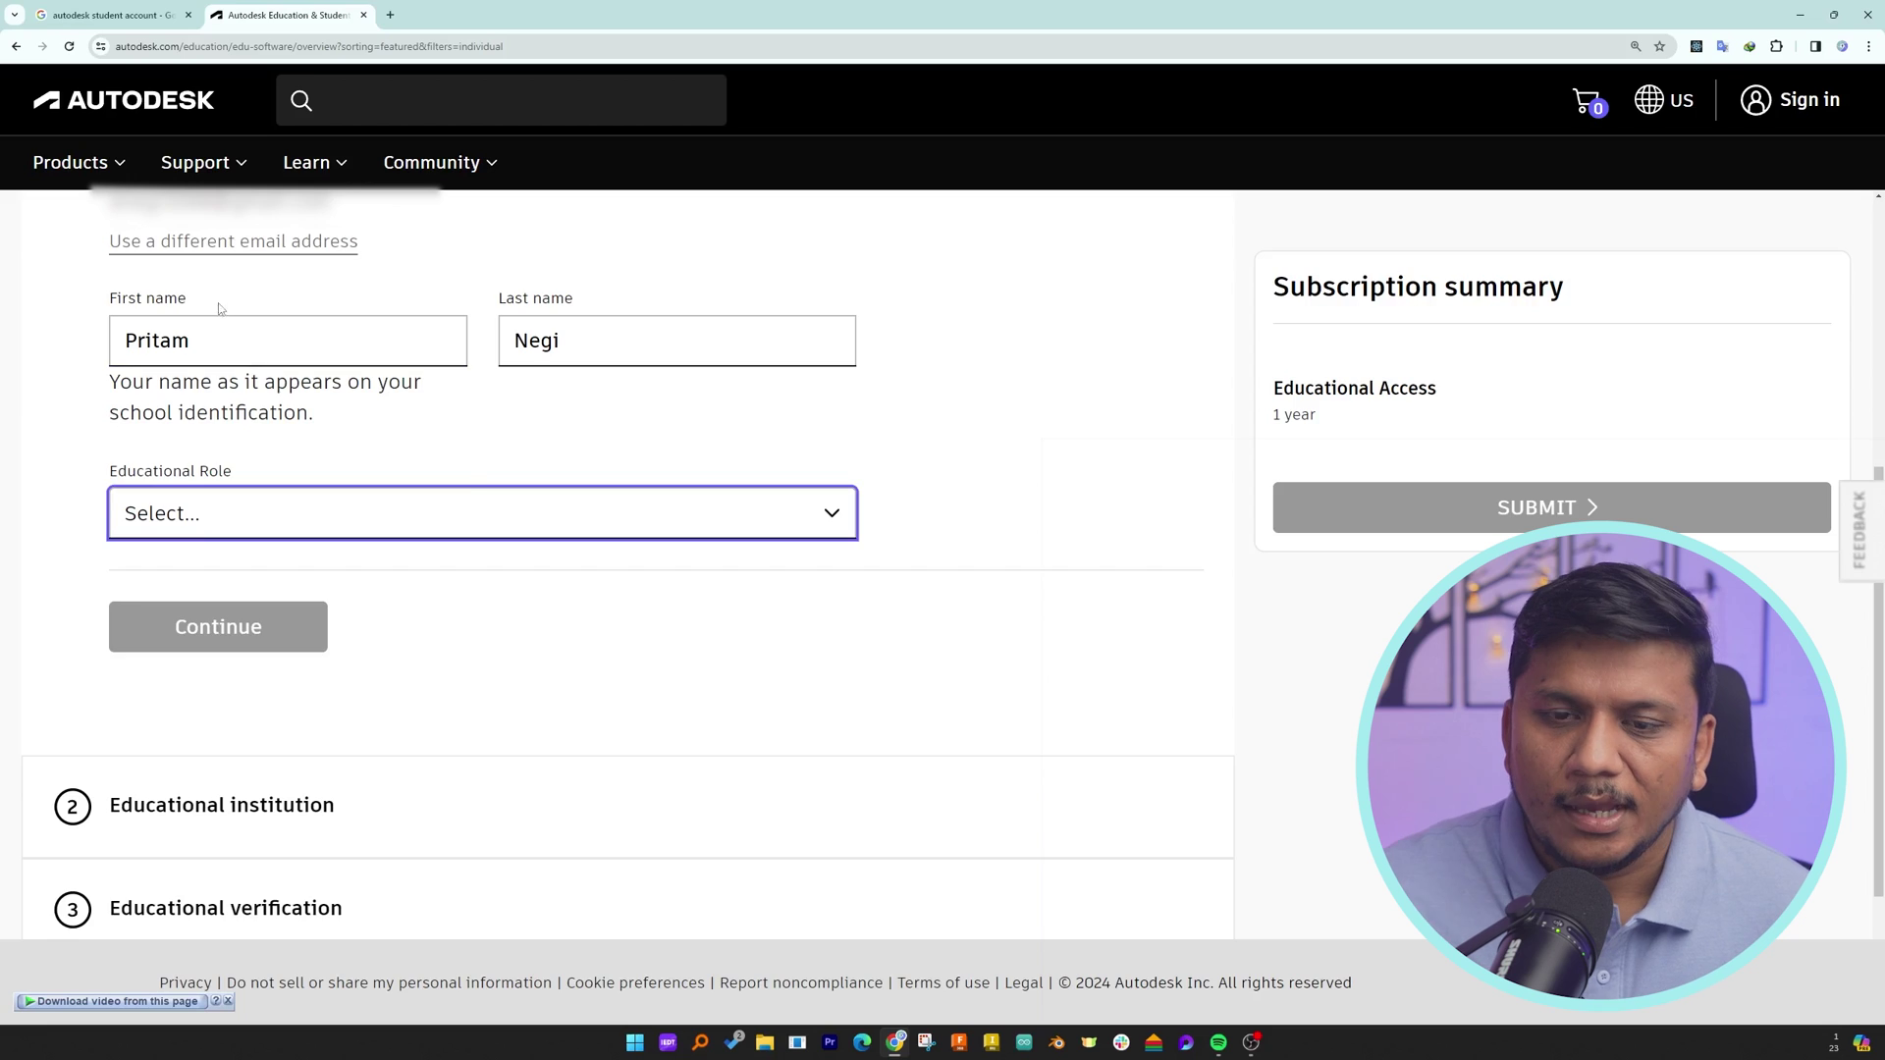
{"action": "key", "text": "Down"}
{"action": "key", "text": "Tab"}
{"action": "left_click", "coordinate": [442, 564]}
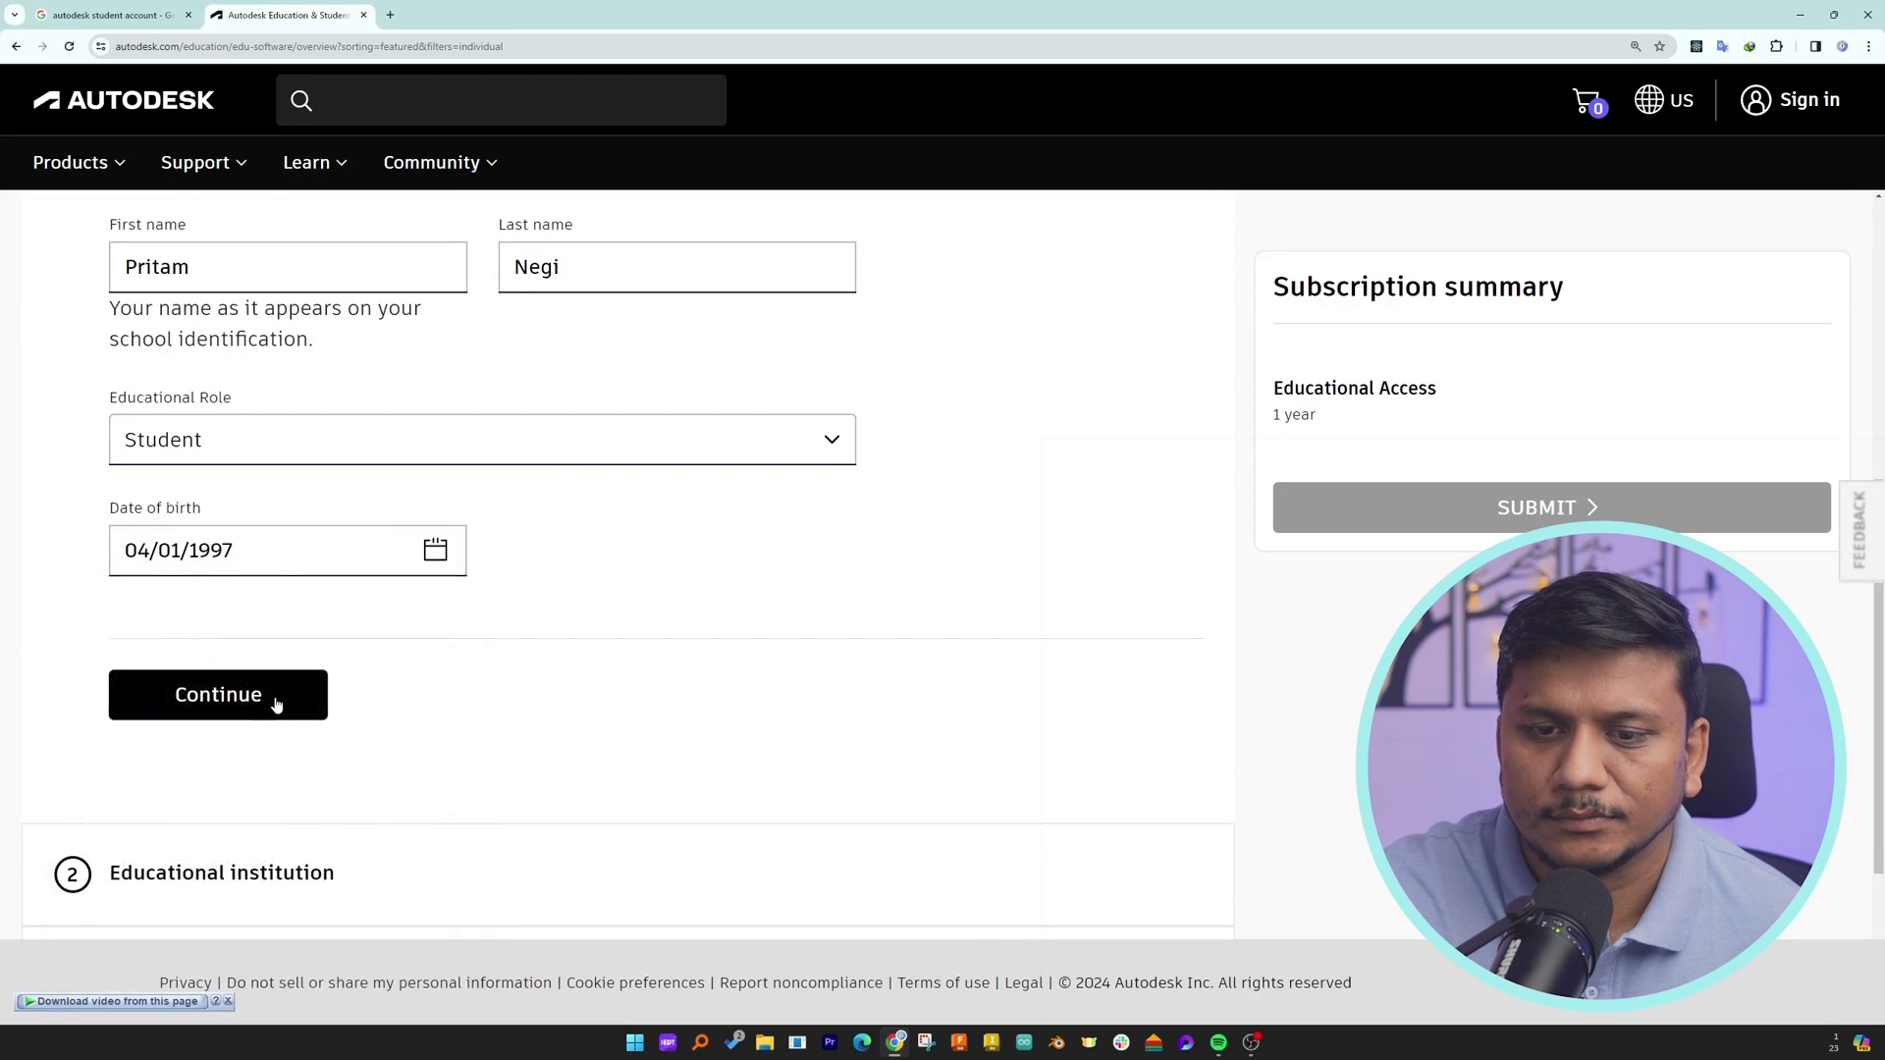
{"action": "left_click", "coordinate": [274, 703]}
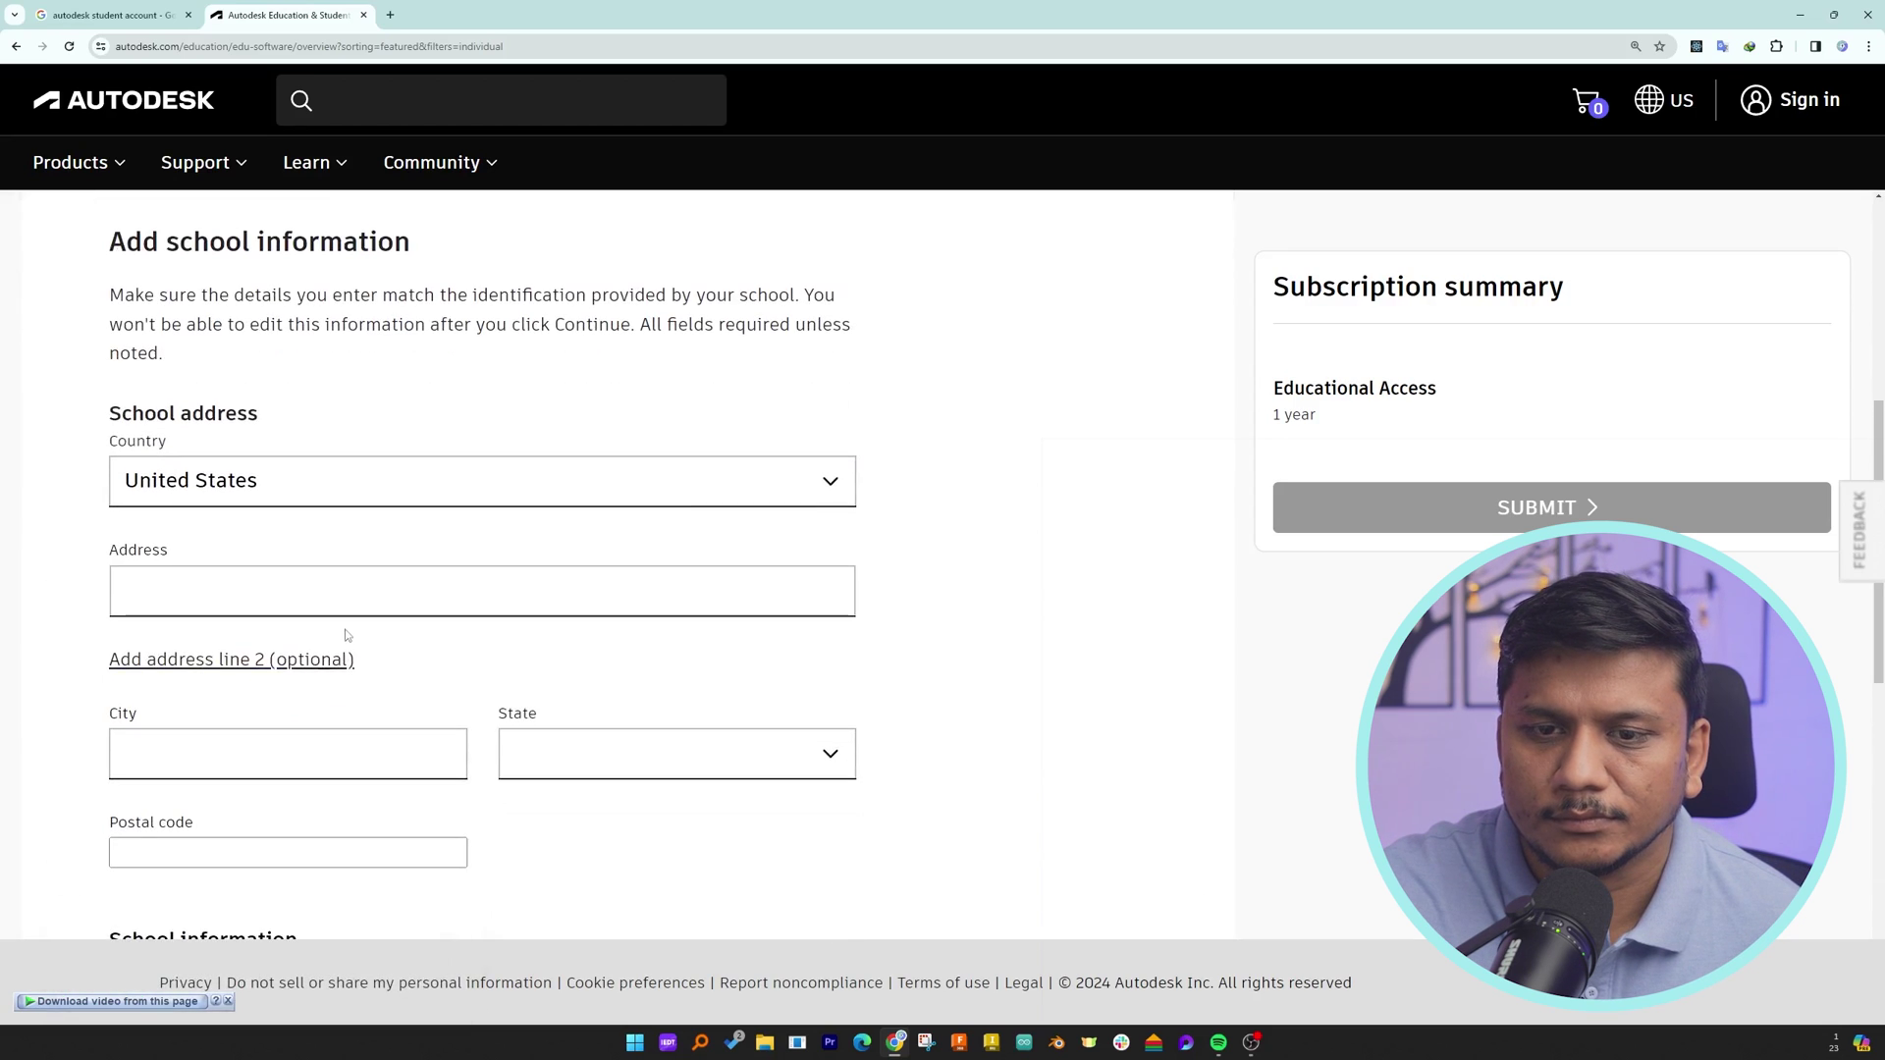
- Continue to school information and set the school country to India
{"action": "left_click", "coordinate": [353, 475]}
{"action": "left_click", "coordinate": [948, 493]}
{"action": "left_click", "coordinate": [556, 408]}
{"action": "key", "text": "i"}
{"action": "left_click", "coordinate": [332, 624]}
- Leave the sign-up form for the Autodesk homepage via the Autodesk logo
{"action": "scroll", "coordinate": [336, 618], "scroll_direction": "down", "scroll_amount": 8}
{"action": "scroll", "coordinate": [351, 579], "scroll_direction": "up", "scroll_amount": 10}
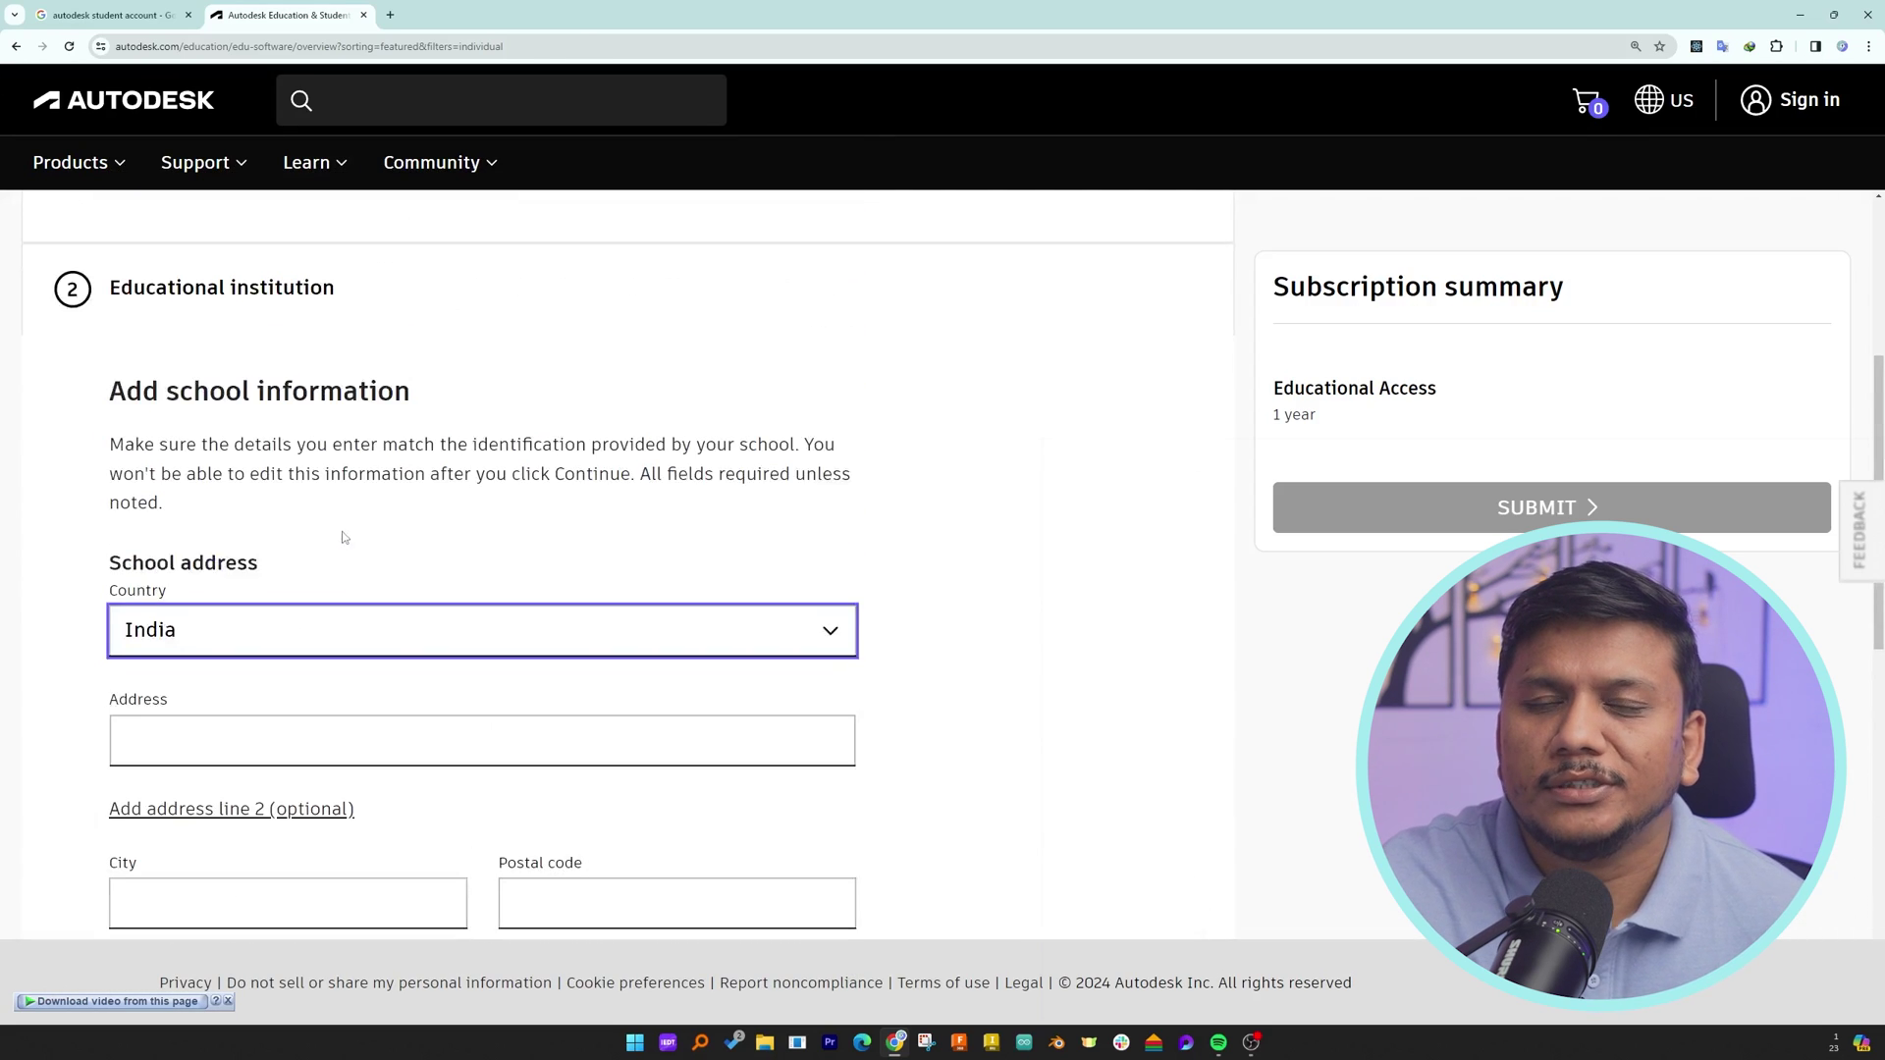
{"action": "left_click", "coordinate": [151, 108]}
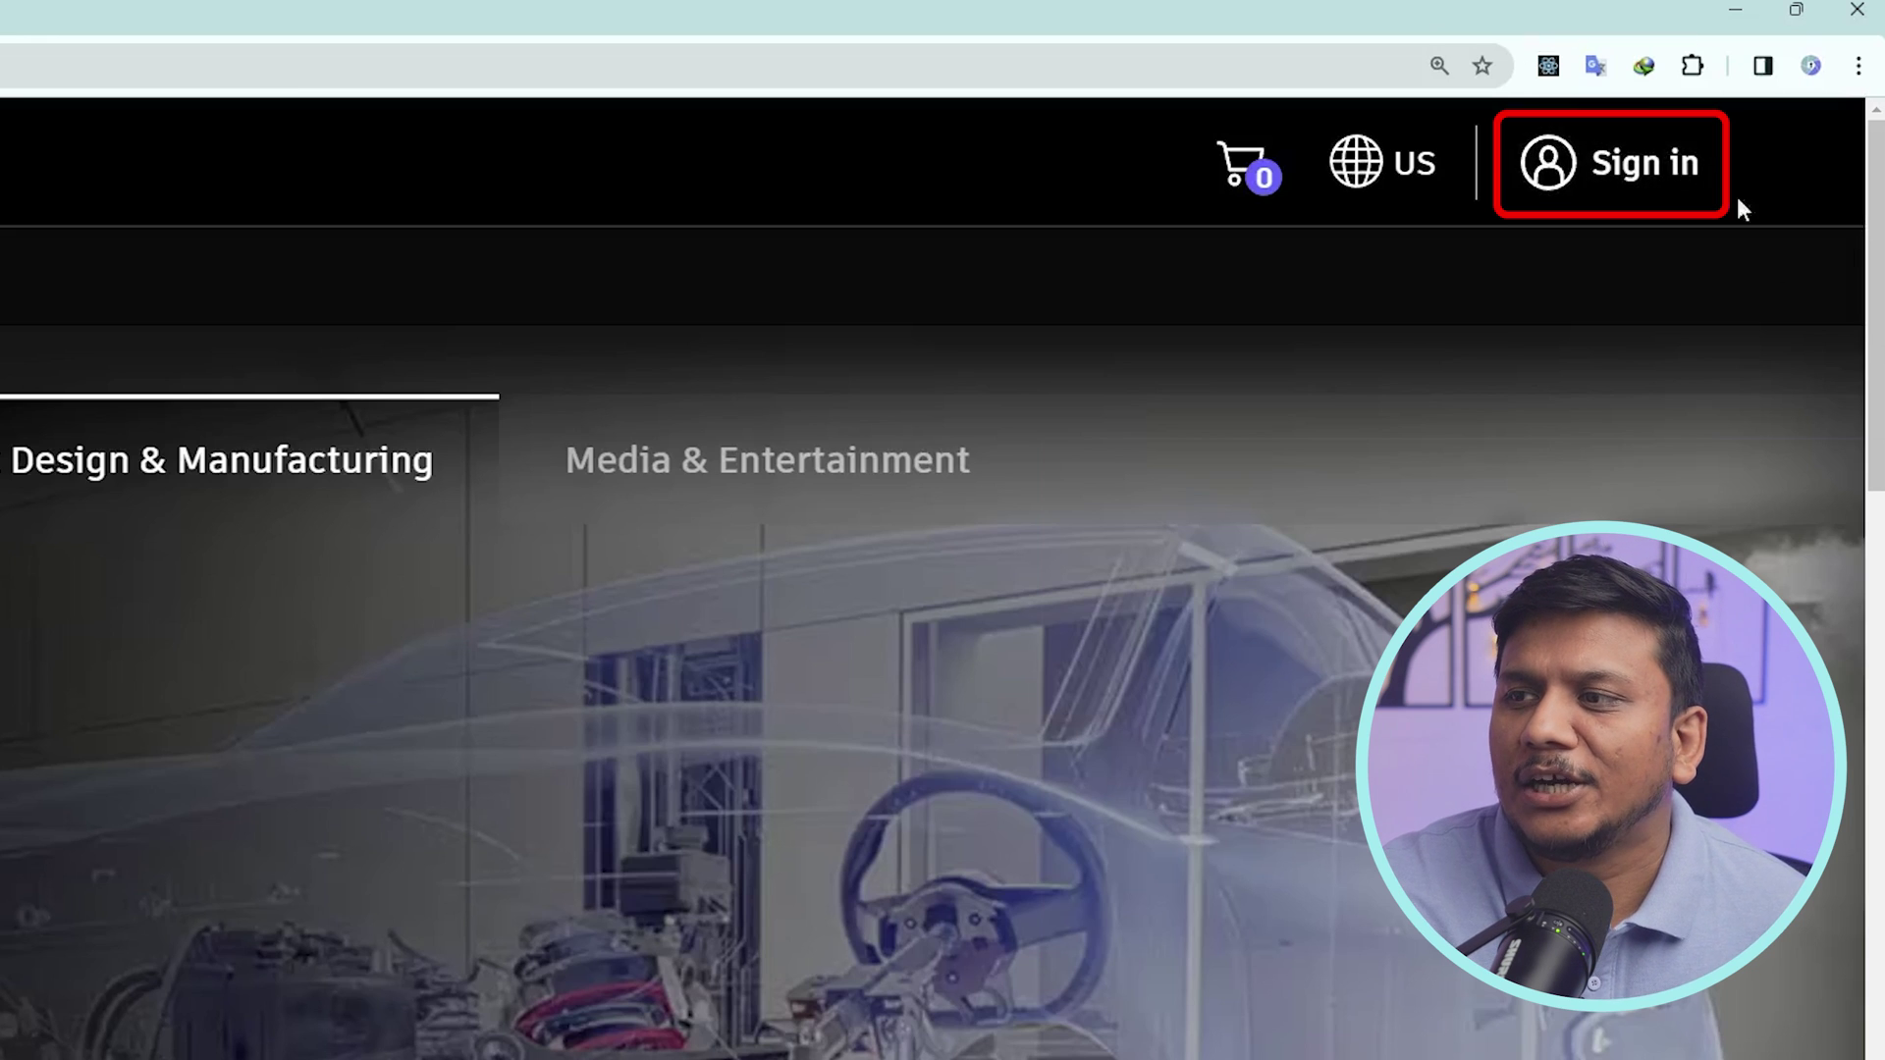
- Sign in to the Autodesk website with the account e-mail address and password
{"action": "left_click", "coordinate": [1632, 167]}
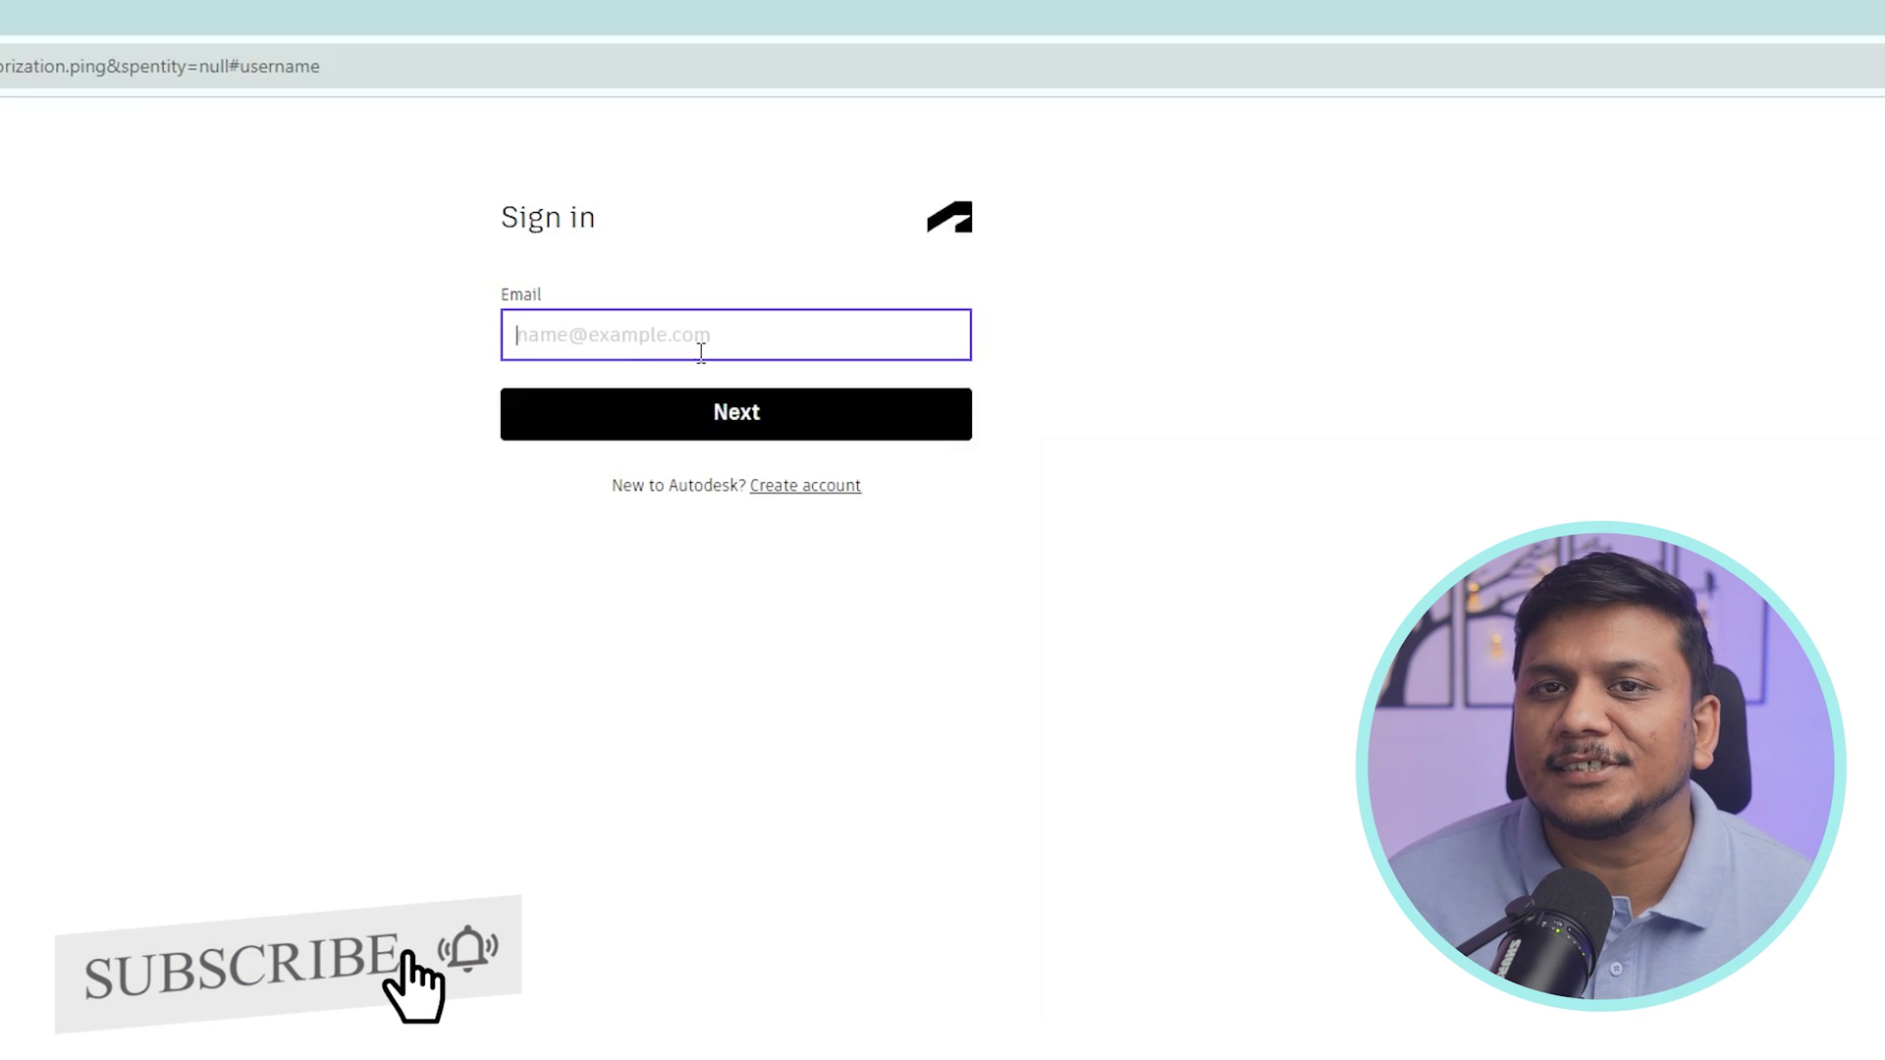
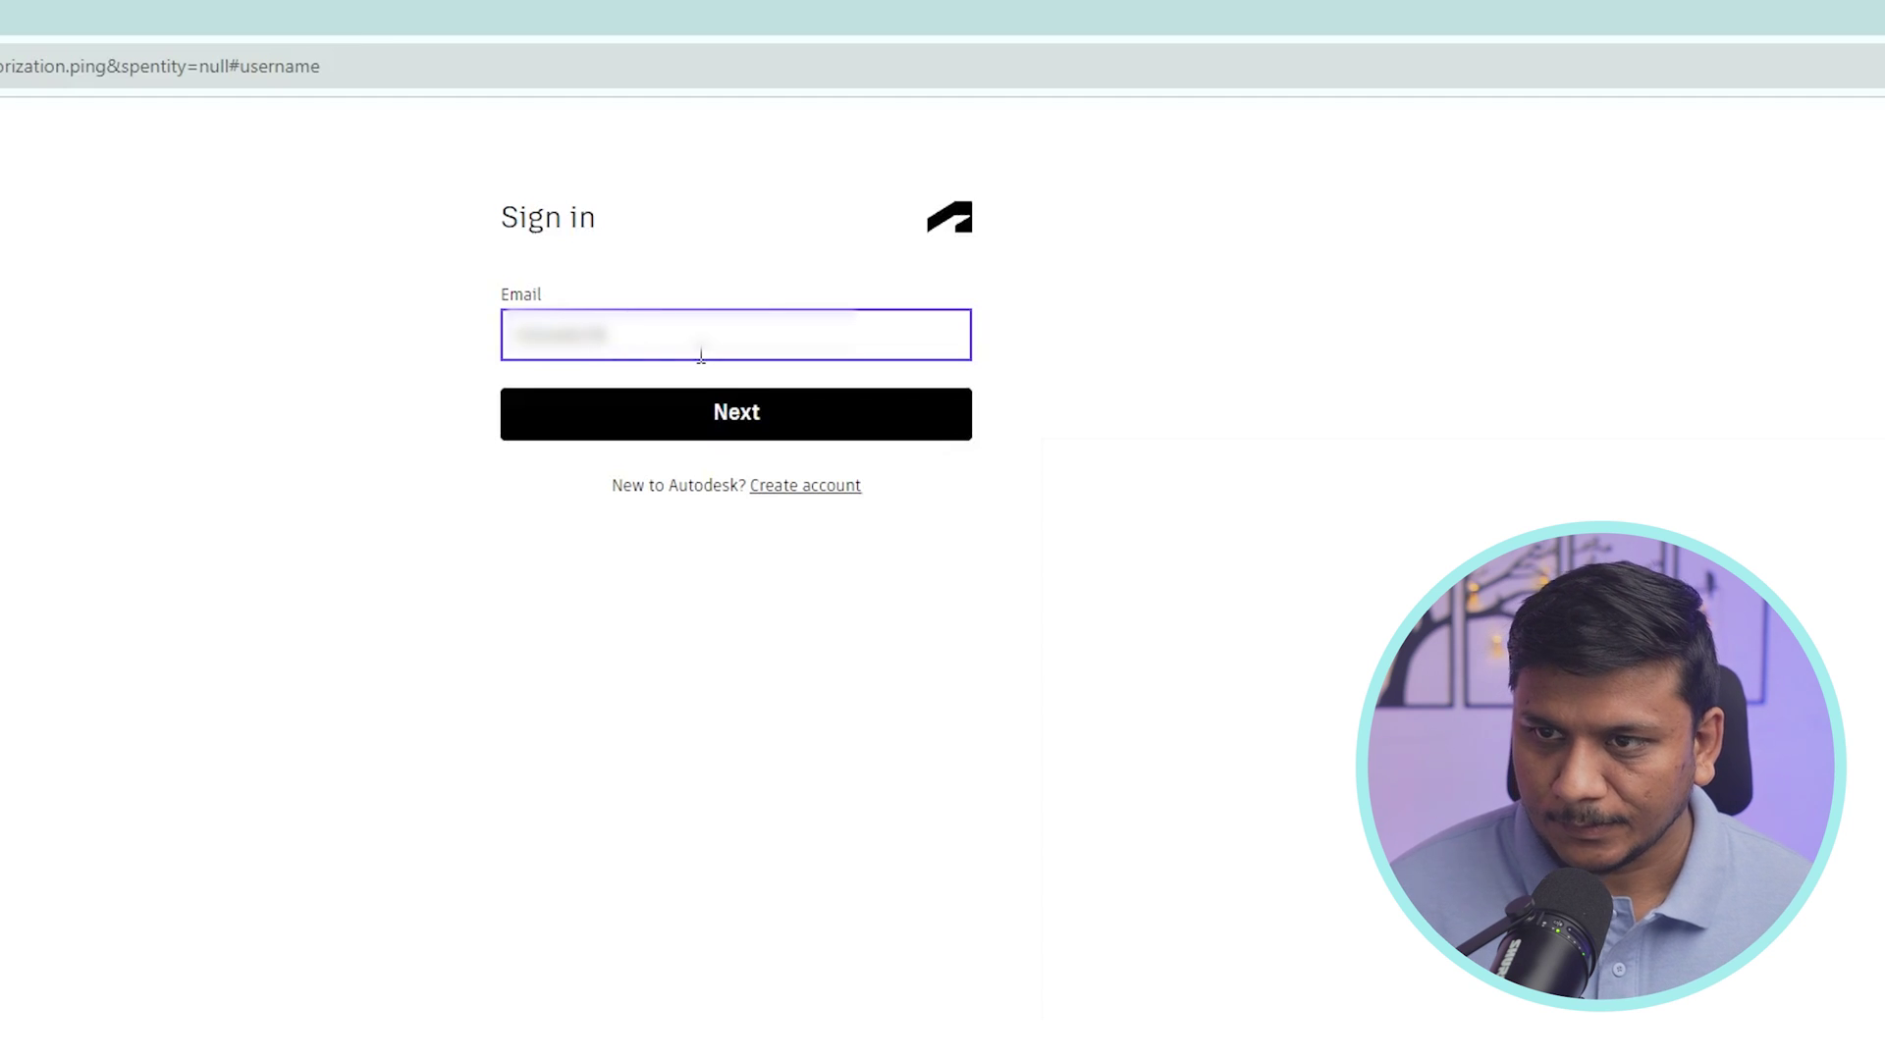
{"action": "key", "text": "Return"}
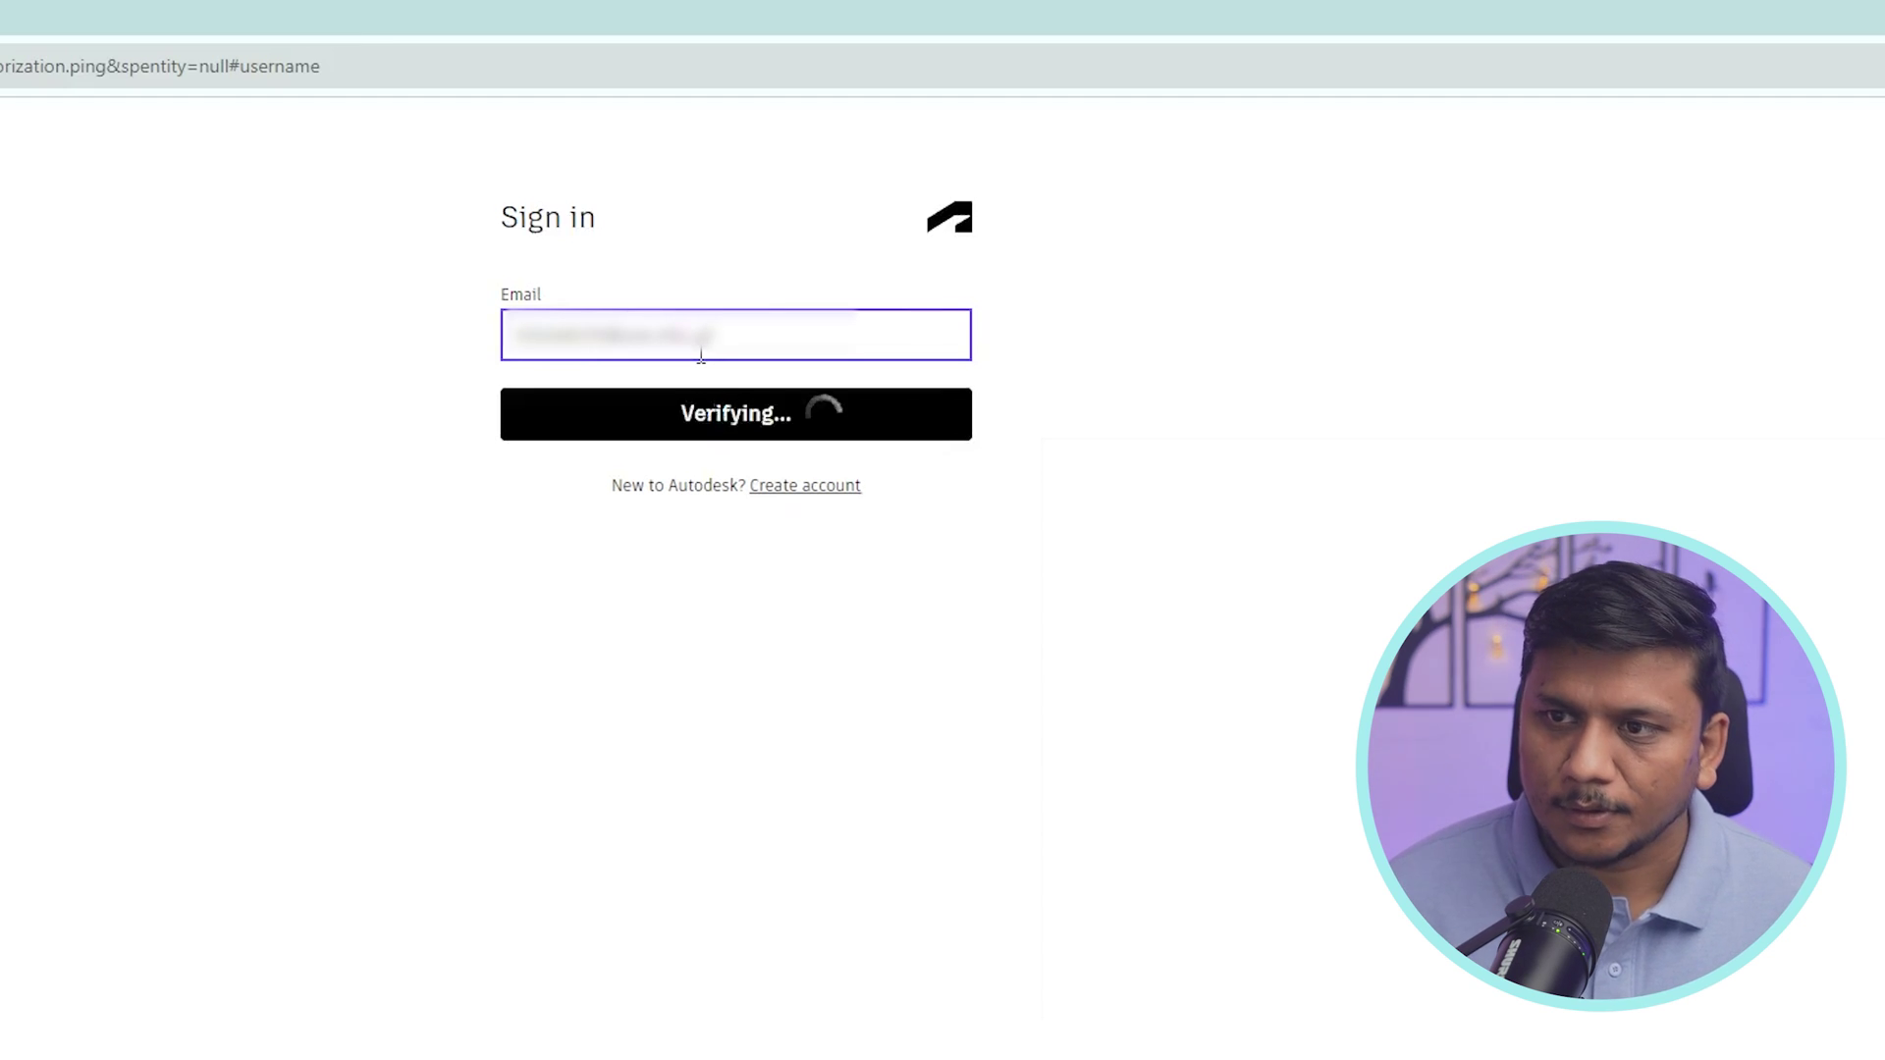
{"action": "type", "text": "••••••••••"}
{"action": "key", "text": "Return"}
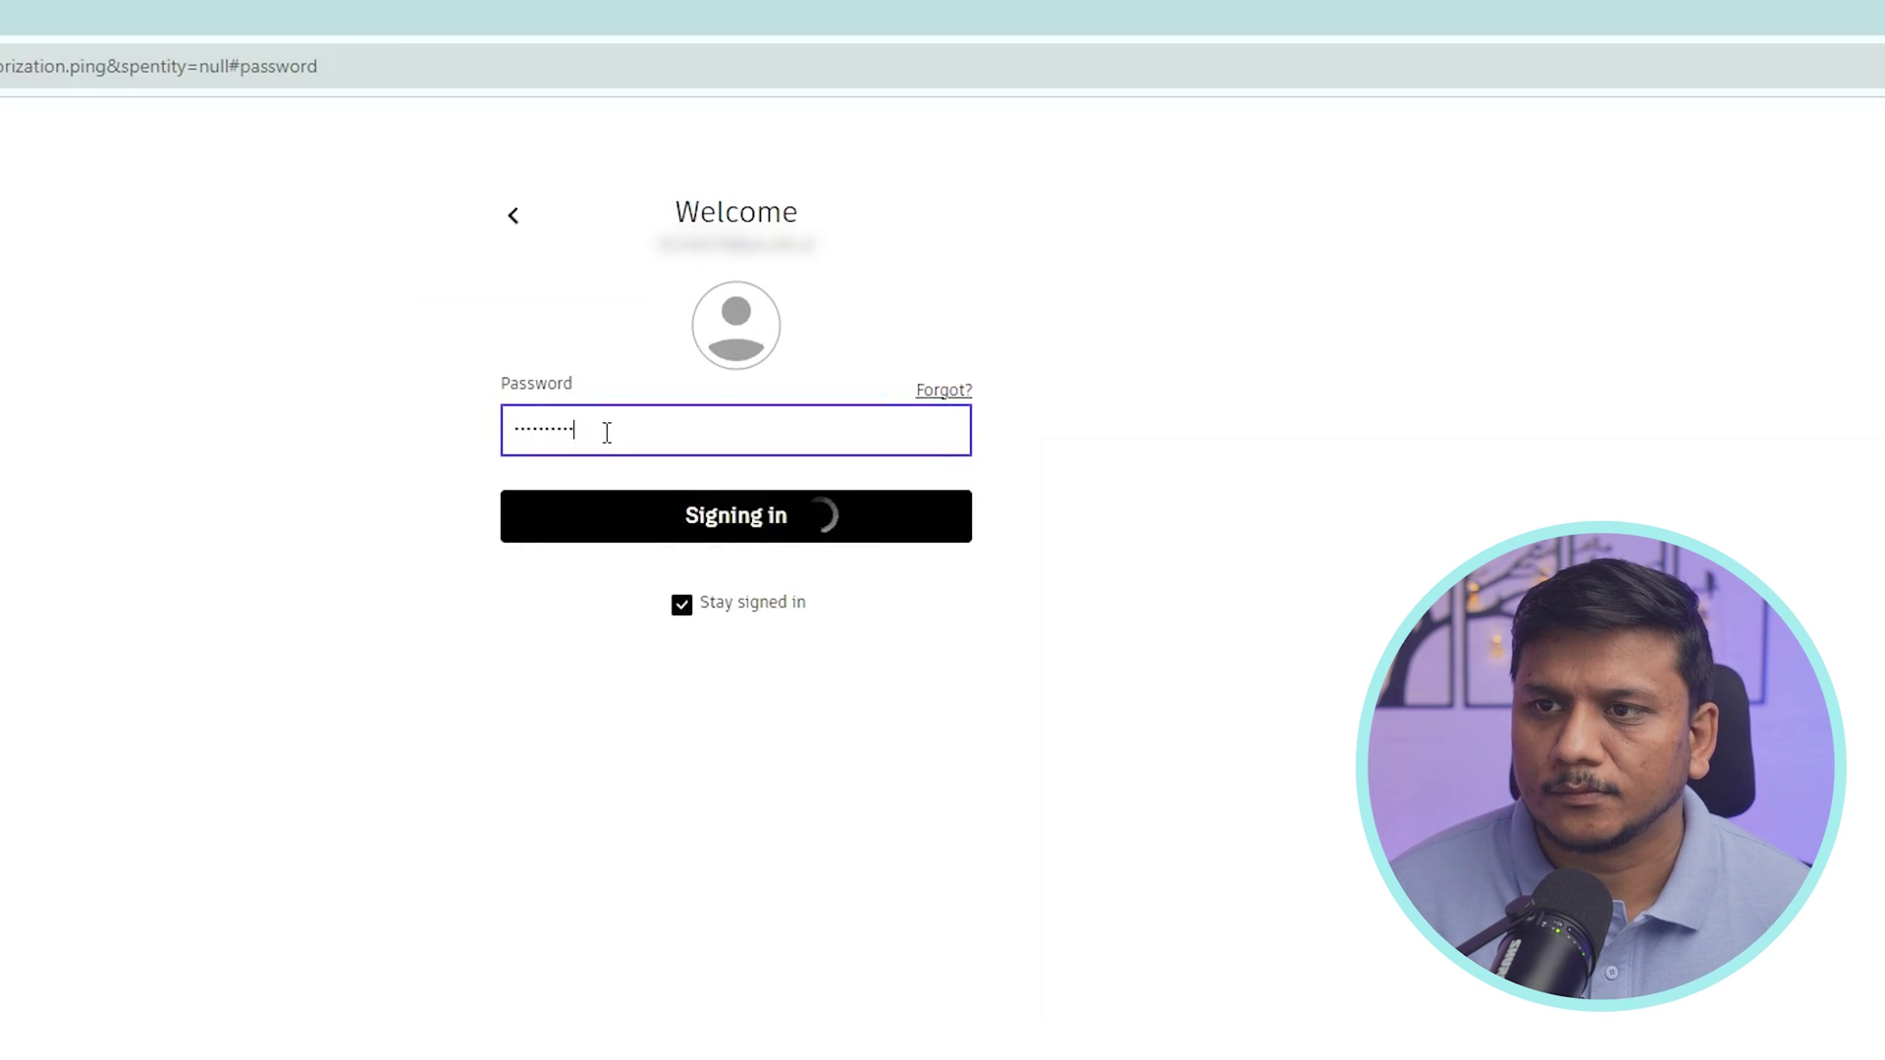
- Load the pasted Autodesk Education software page URL and scroll down to the AutoCAD card
{"action": "left_click", "coordinate": [410, 84]}
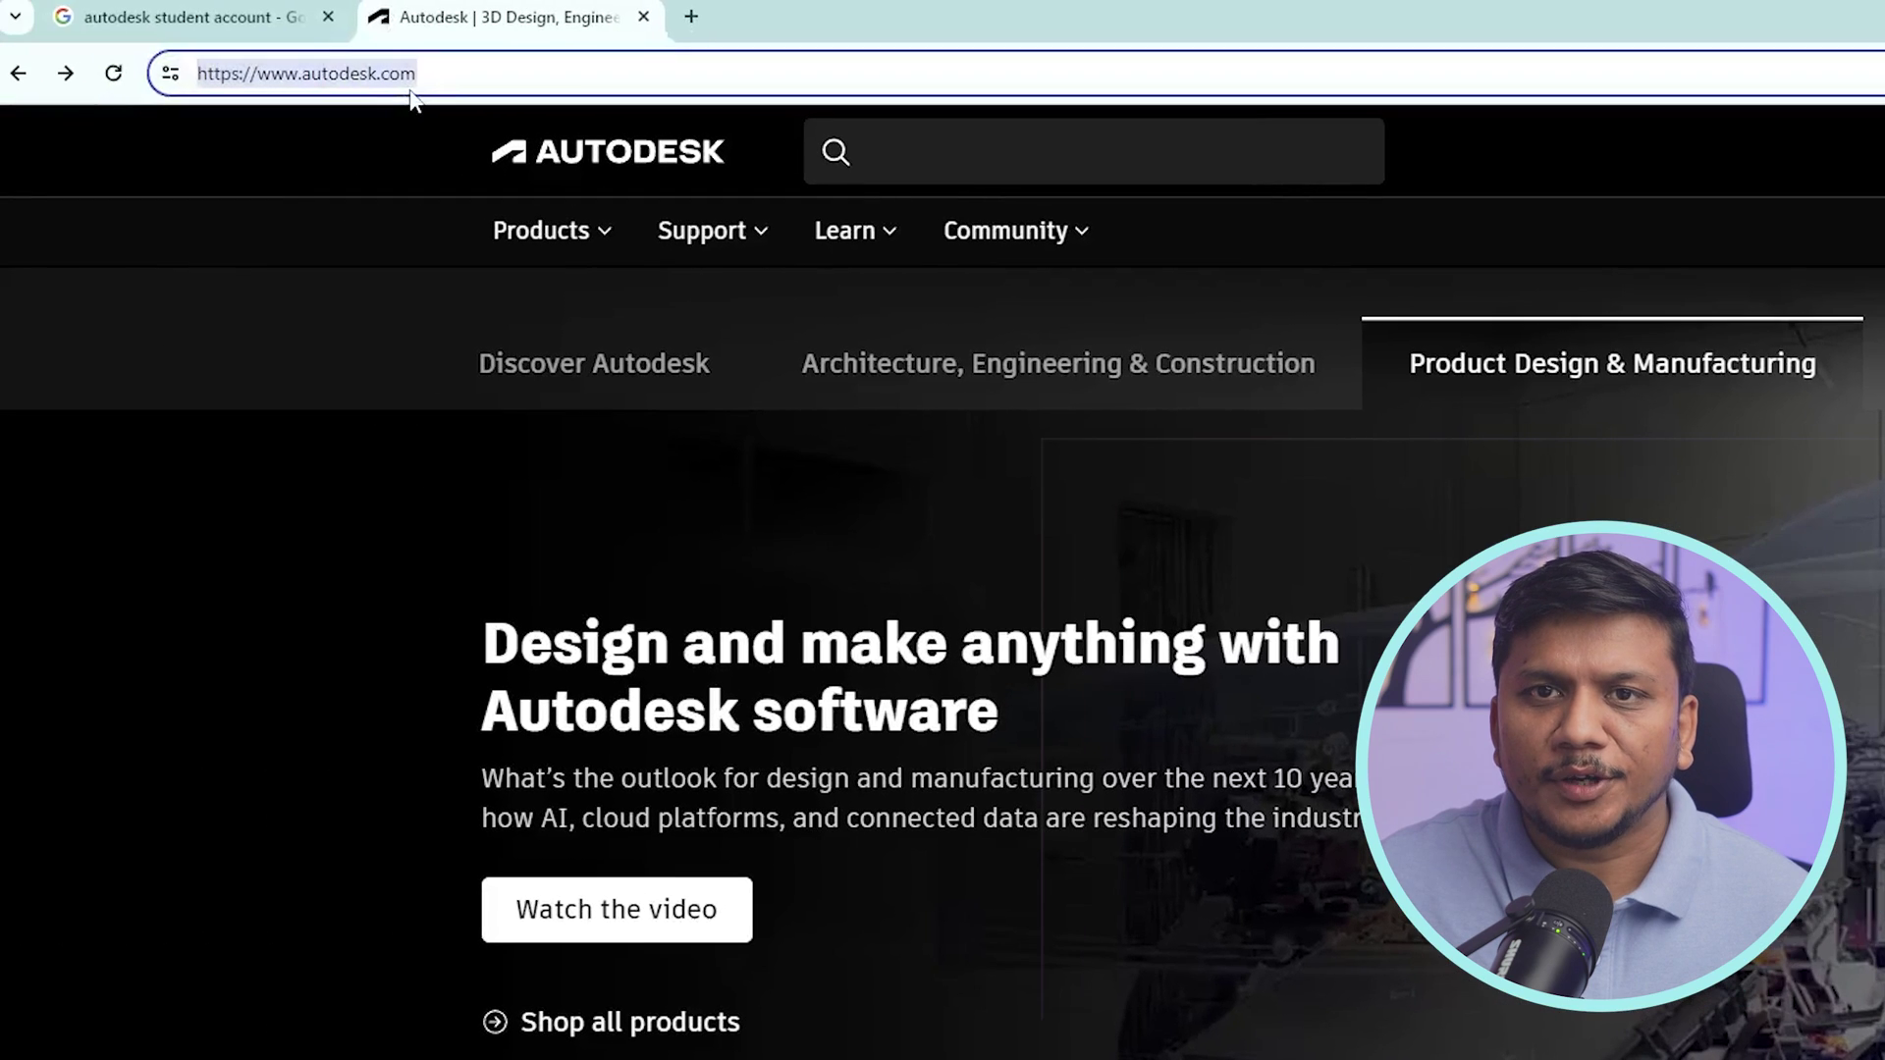
{"action": "type", "text": "https://www.autodesk.com/education/edu-software/overview?sorting=featured&filters=individual"}
{"action": "key", "text": "Return"}
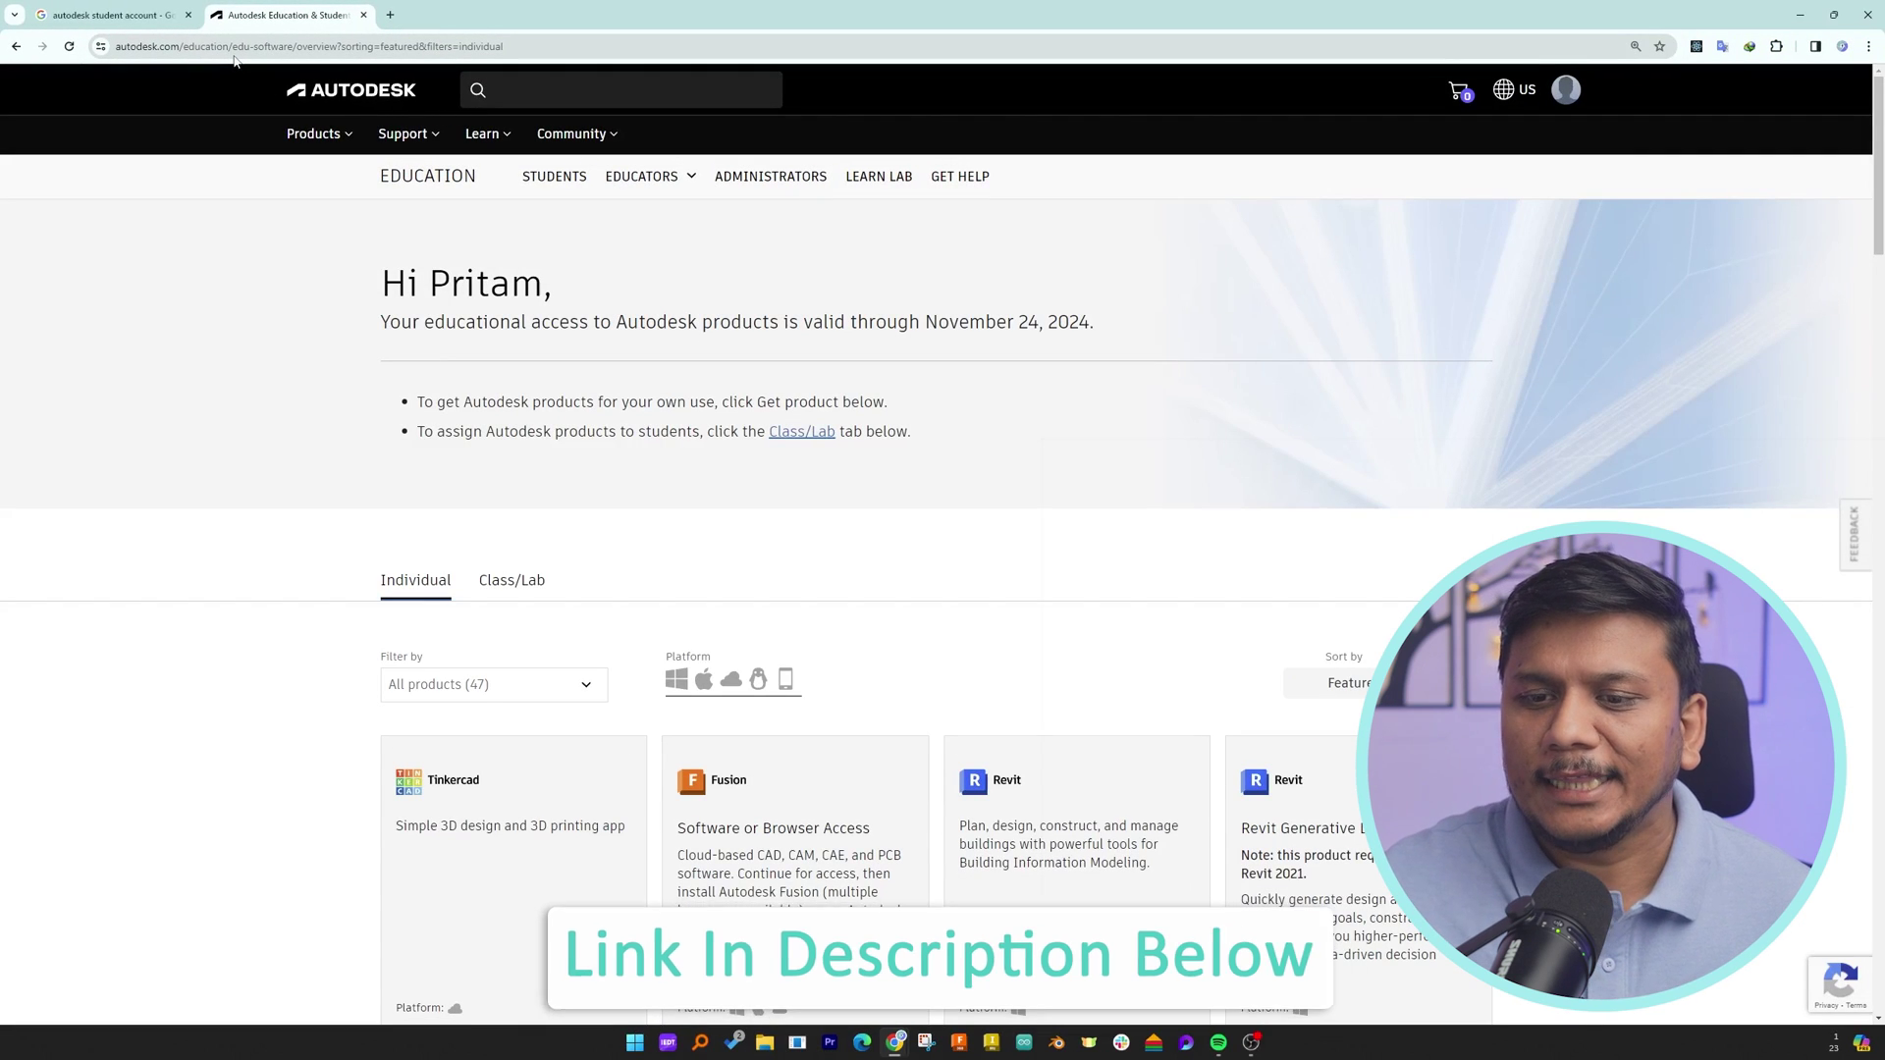
{"action": "scroll", "coordinate": [684, 442], "scroll_direction": "down", "scroll_amount": 6}
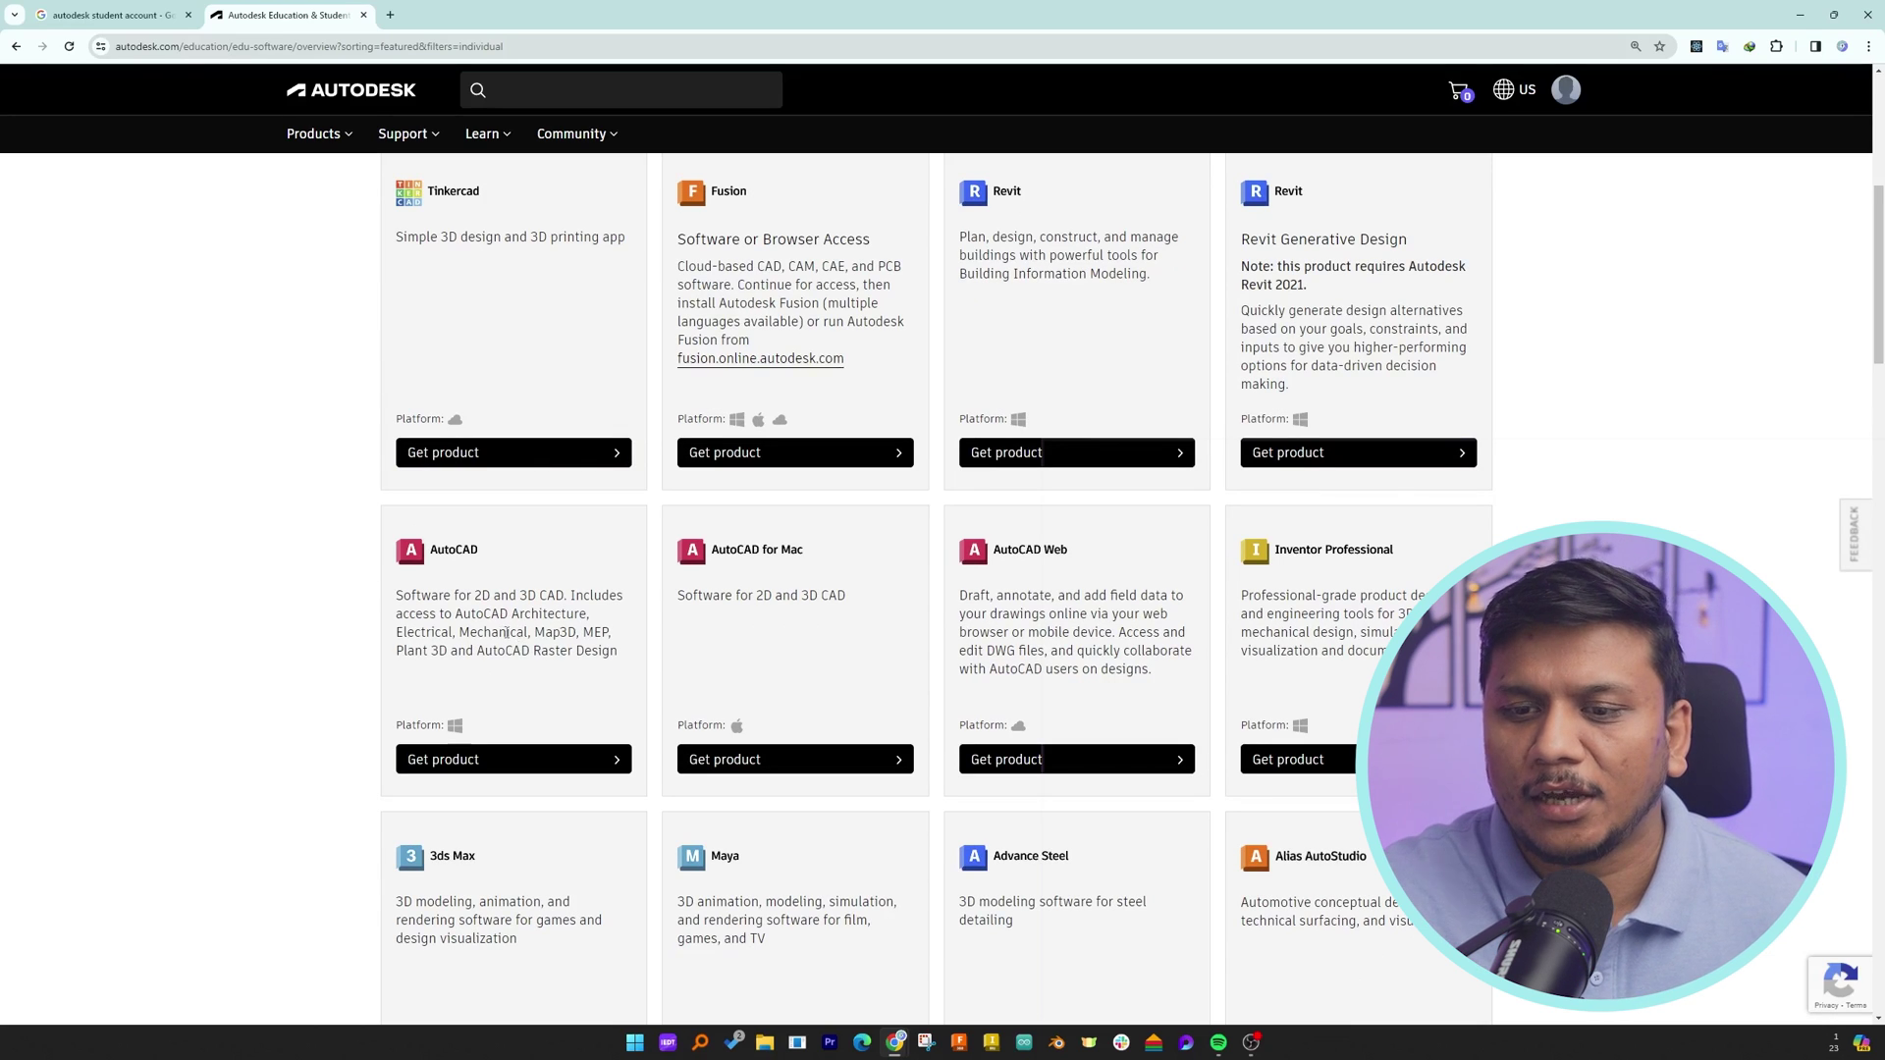
{"action": "scroll", "coordinate": [506, 633], "scroll_direction": "down", "scroll_amount": 1}
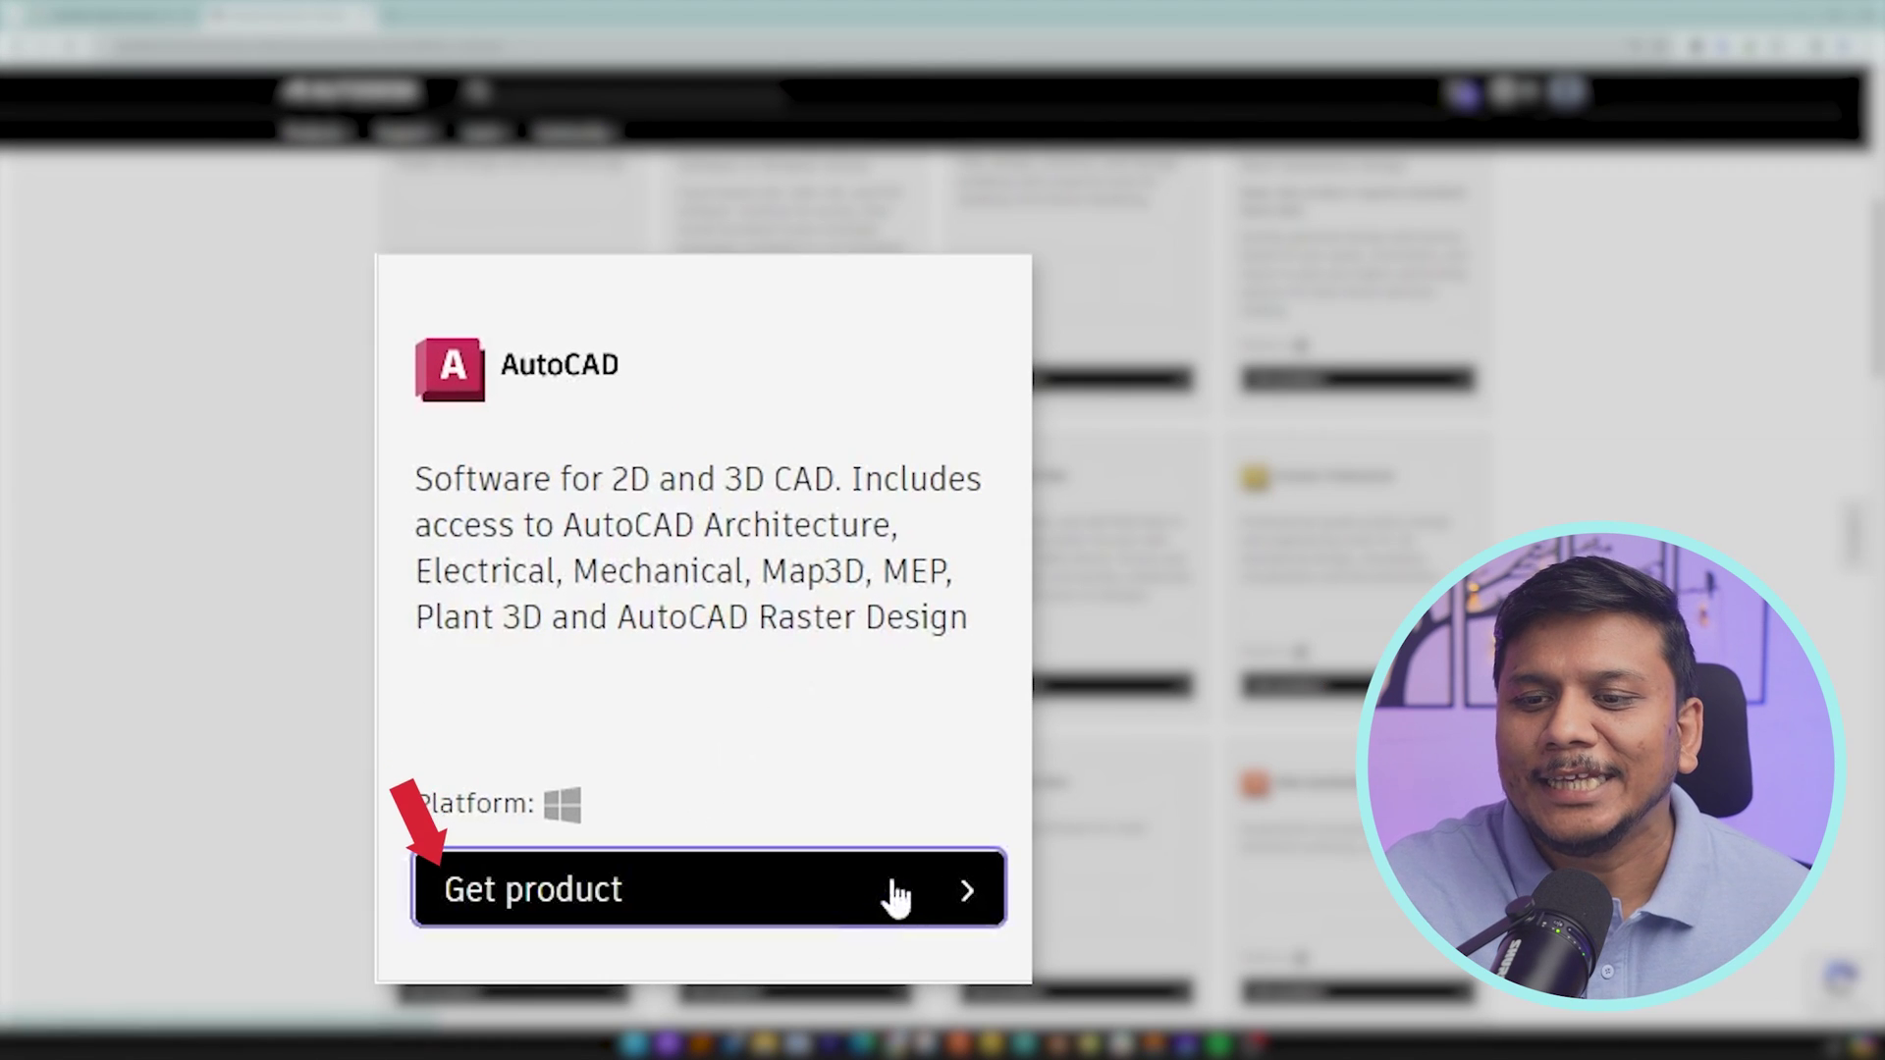
- Get AutoCAD as version 2024, English, Windows, and accept the terms to download the installer
{"action": "left_click", "coordinate": [896, 895]}
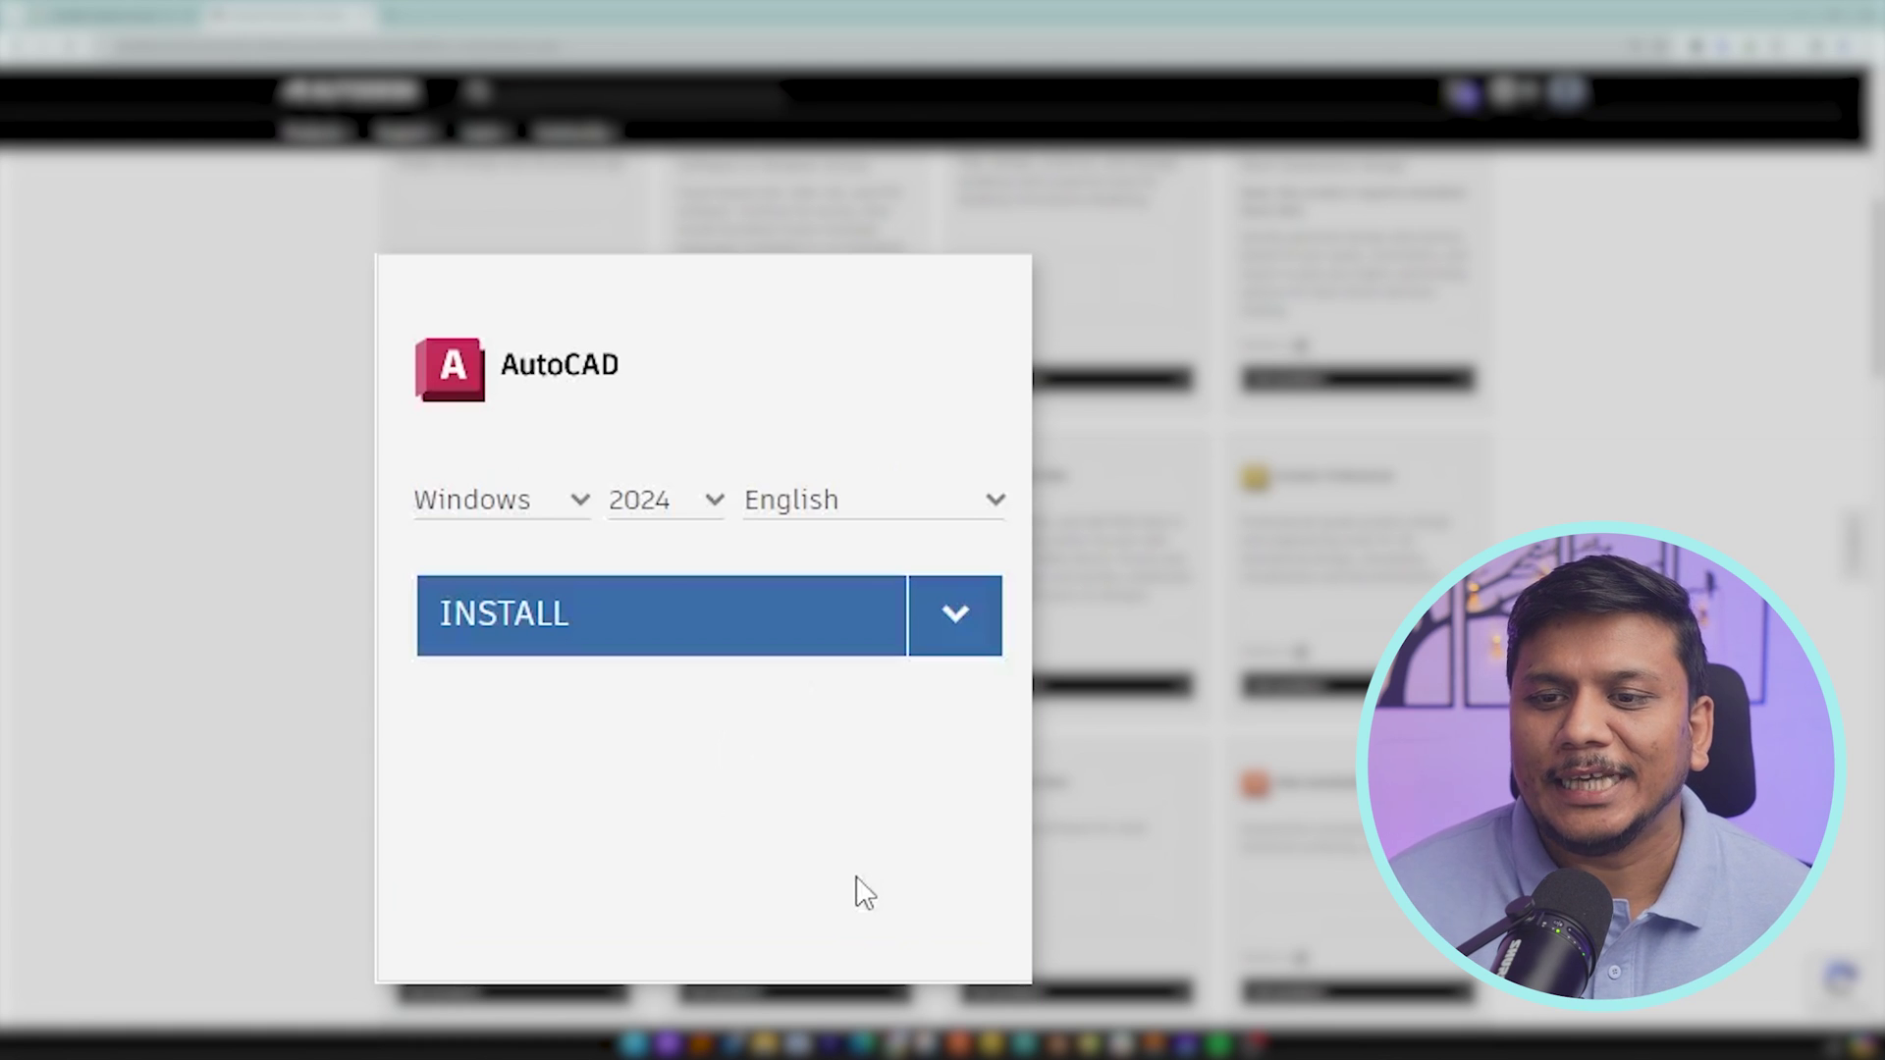
{"action": "left_click", "coordinate": [687, 500]}
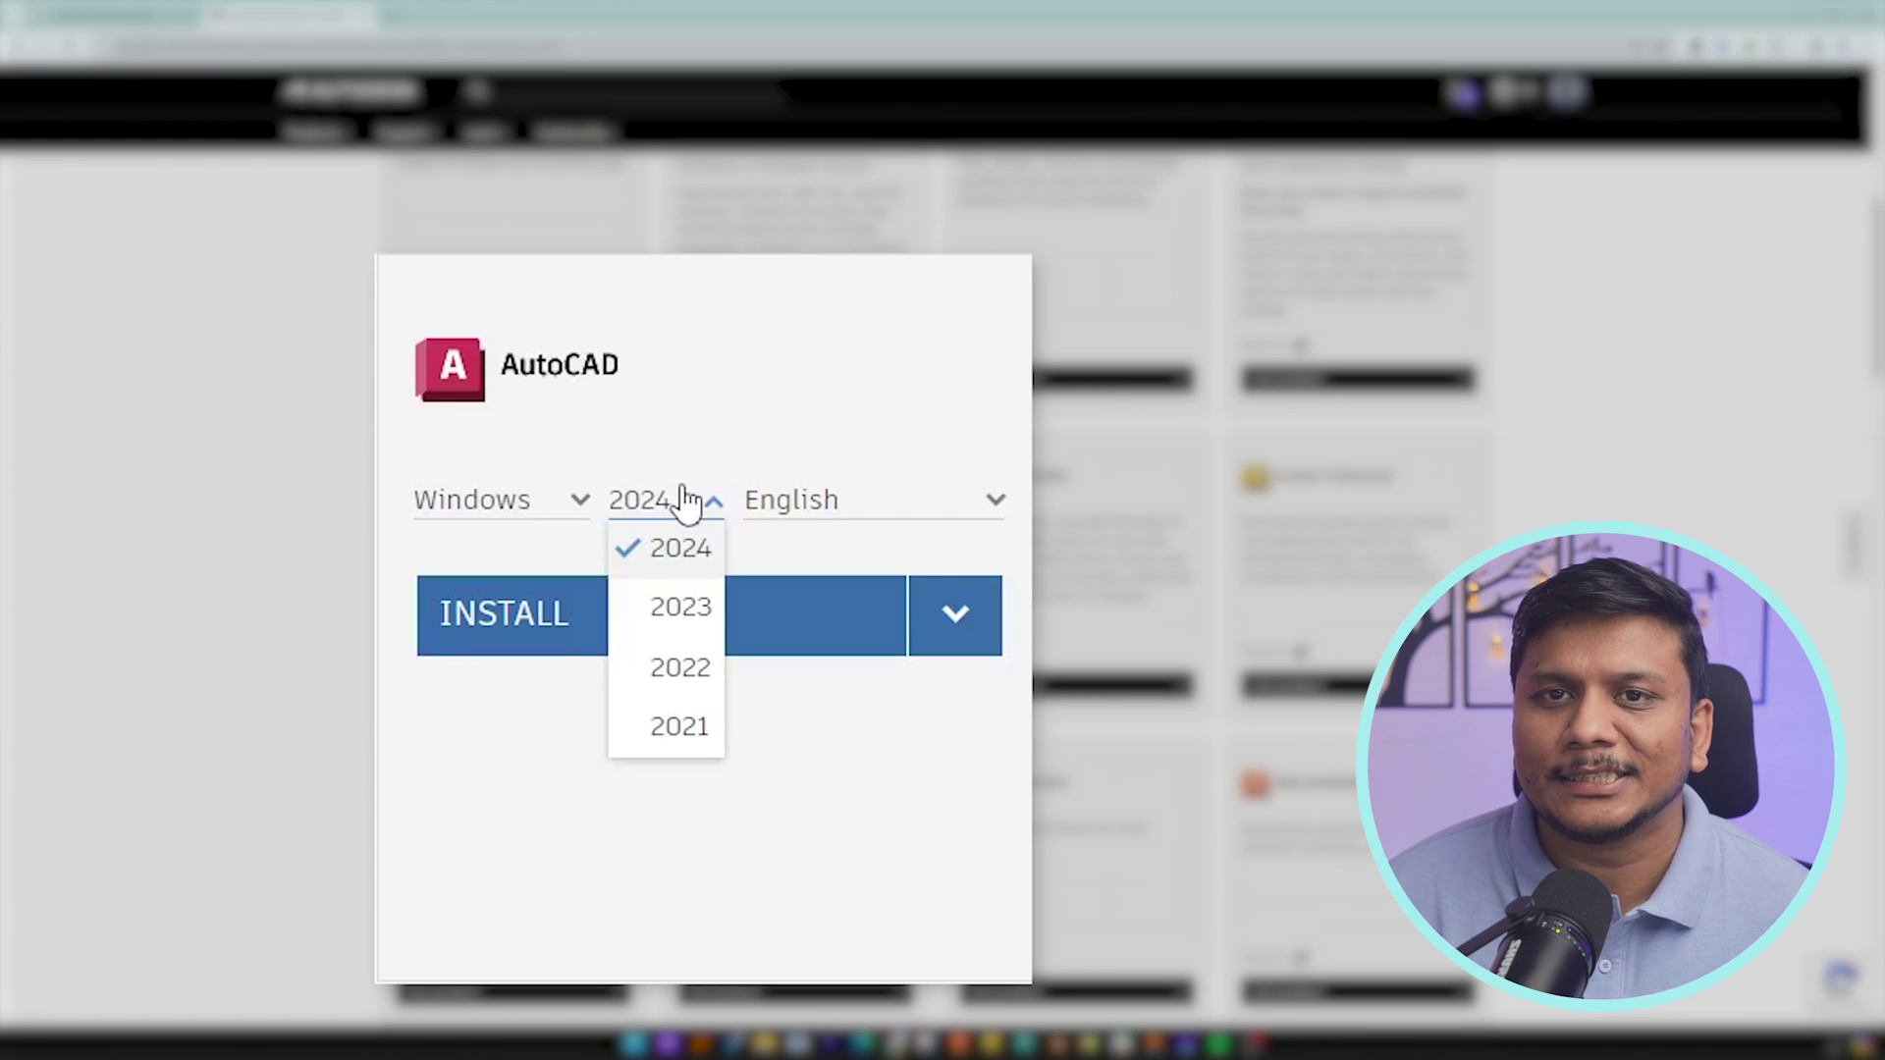
{"action": "left_click", "coordinate": [425, 567]}
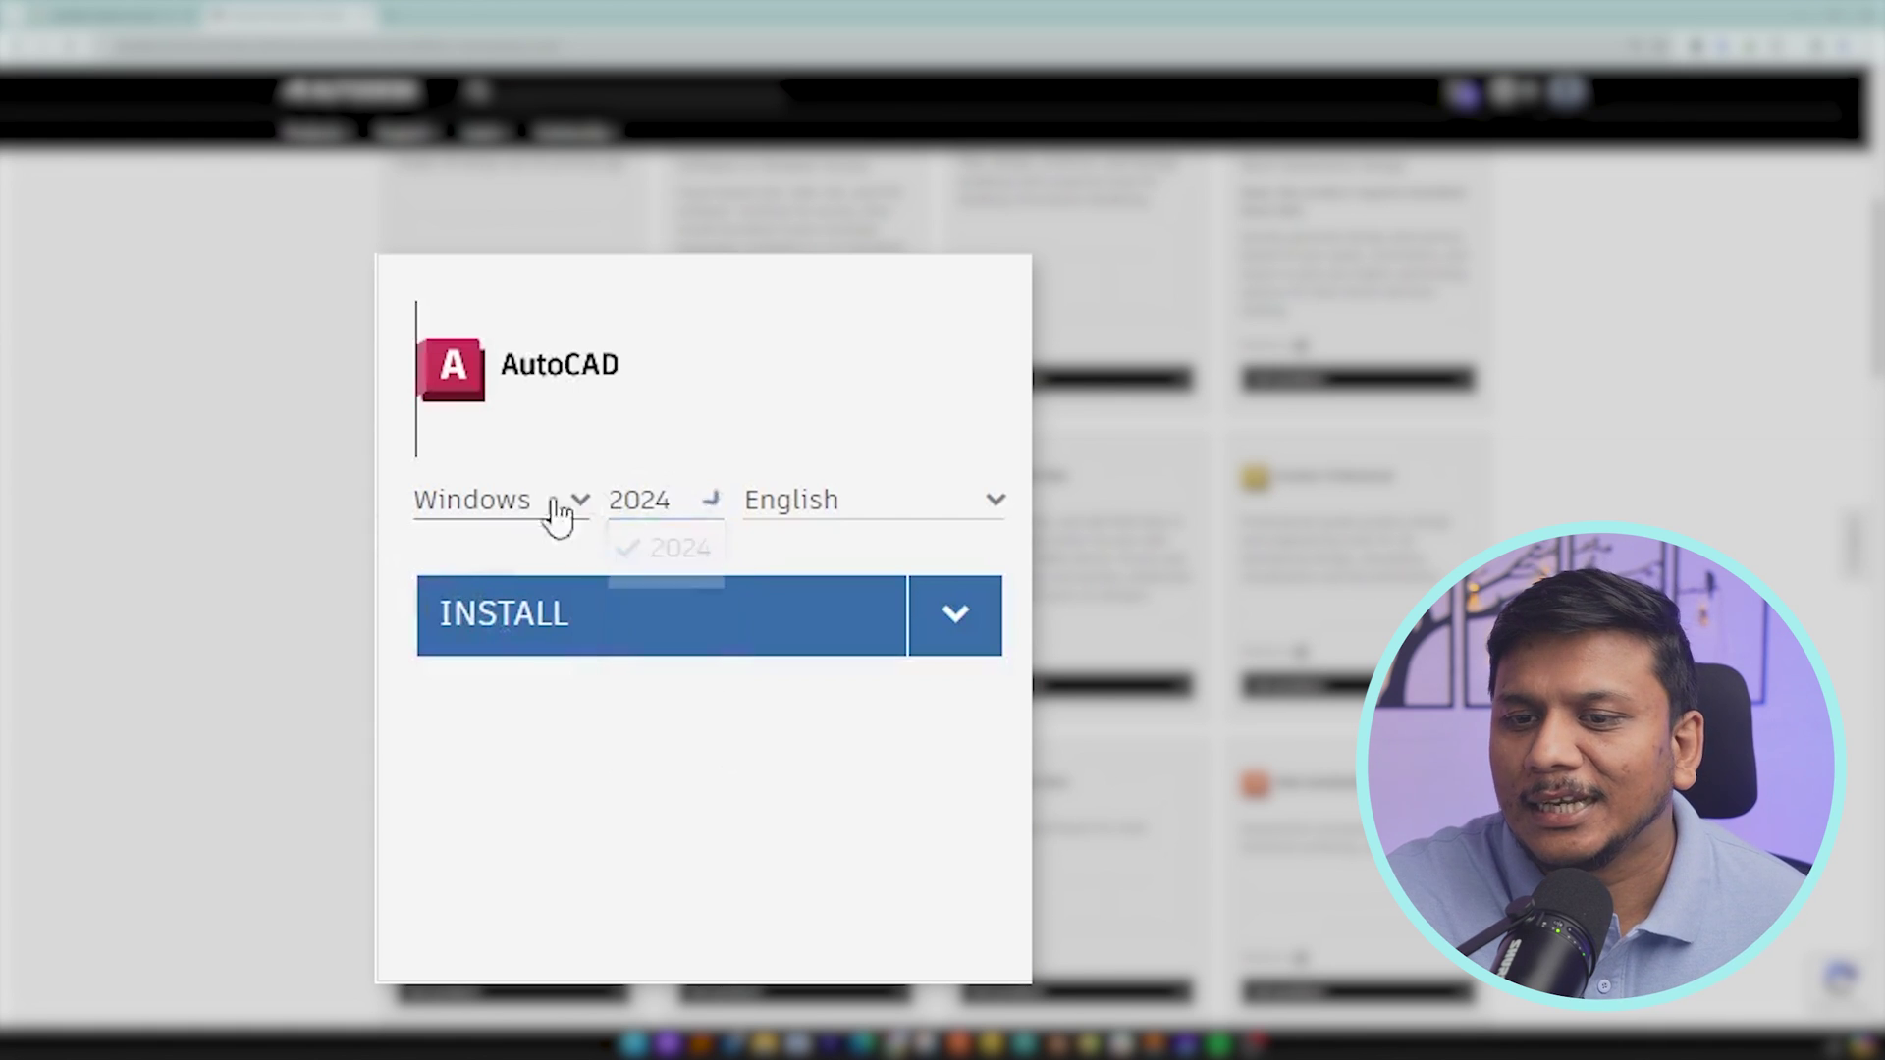
{"action": "left_click", "coordinate": [890, 509]}
{"action": "left_click", "coordinate": [896, 507]}
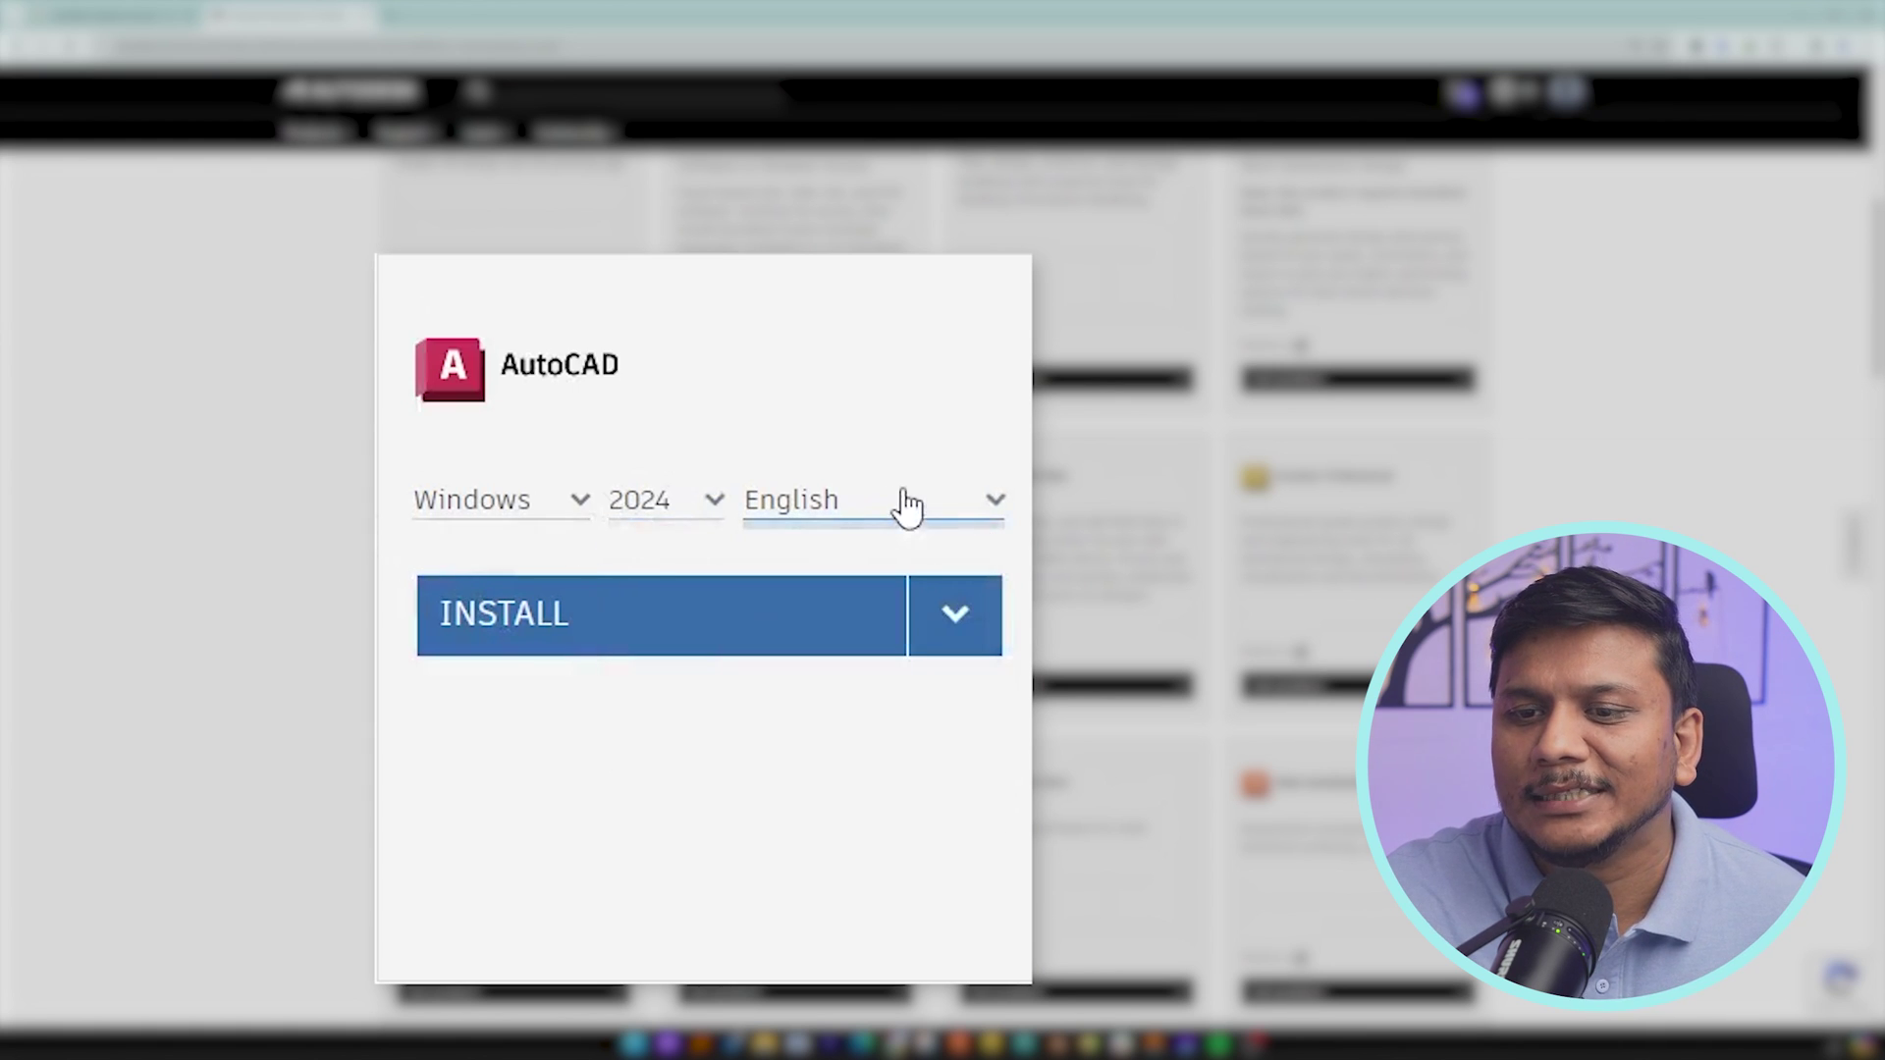
{"action": "left_click", "coordinate": [573, 512]}
{"action": "left_click", "coordinate": [574, 545]}
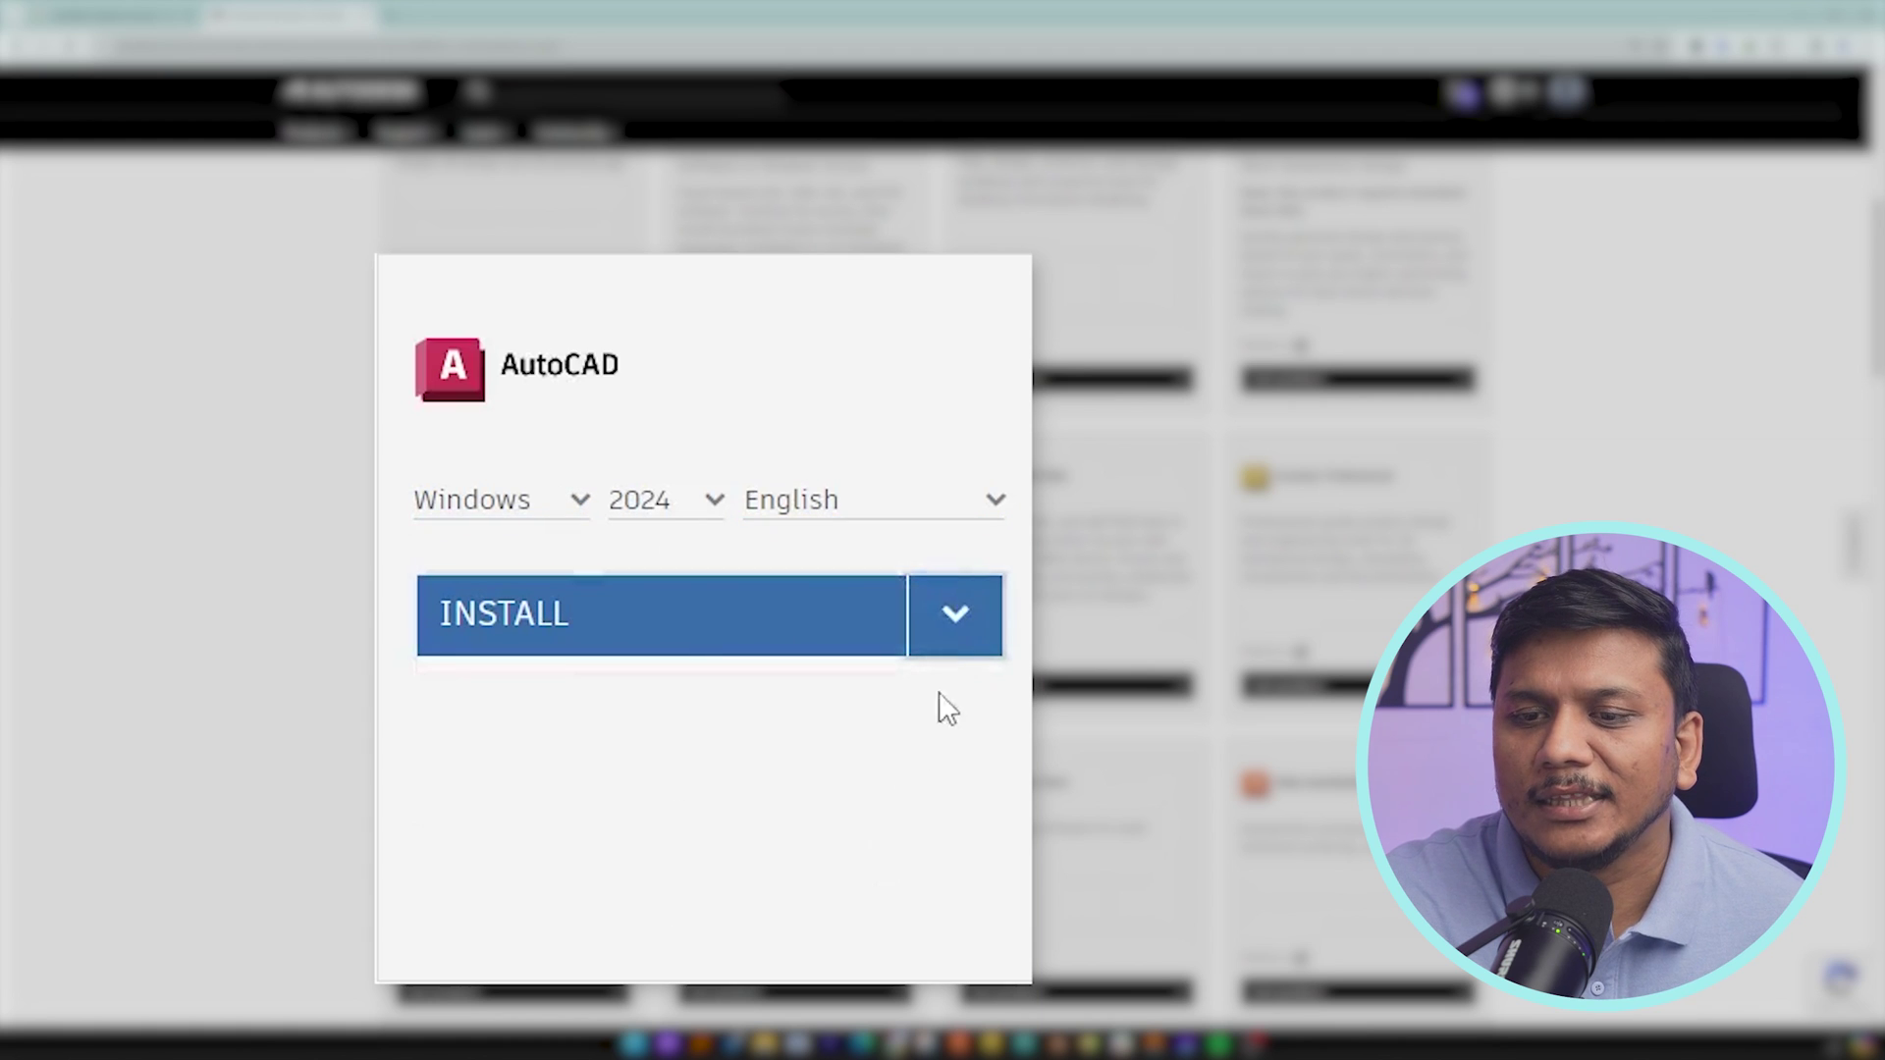
{"action": "left_click", "coordinate": [828, 639]}
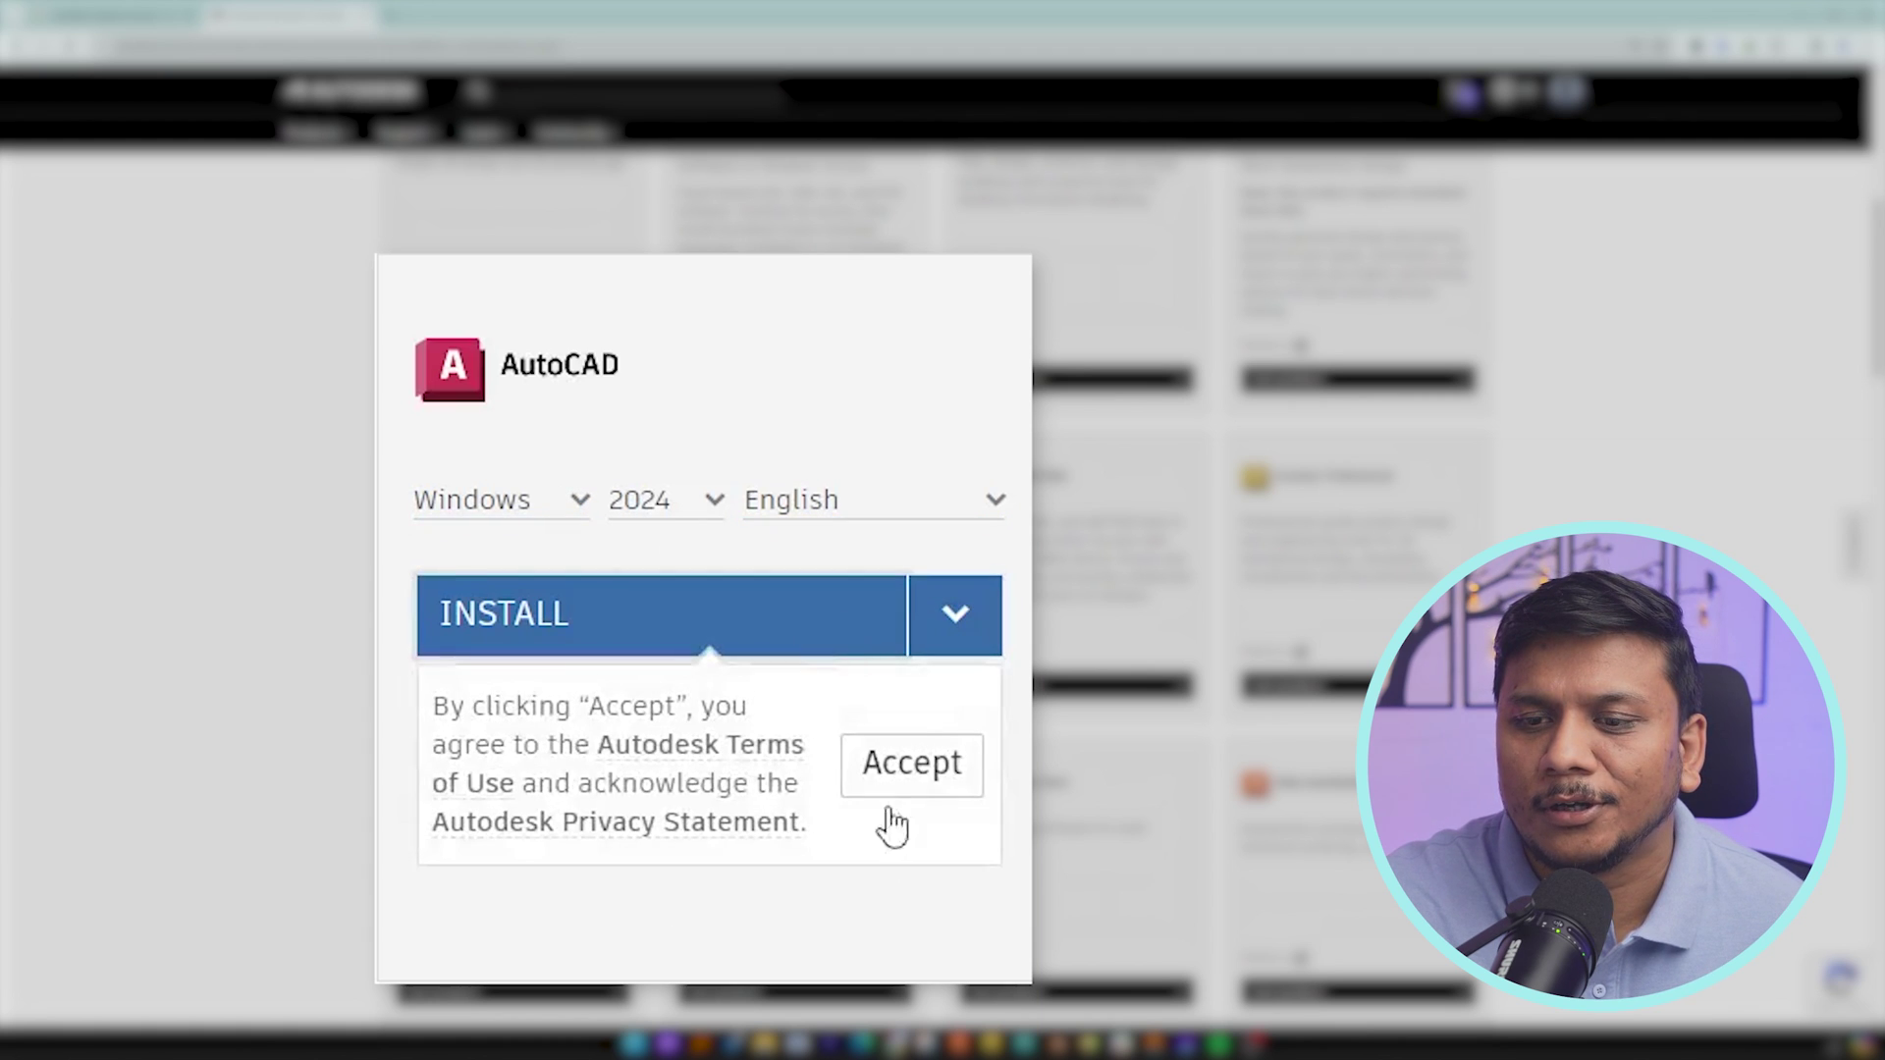
{"action": "left_click", "coordinate": [940, 766]}
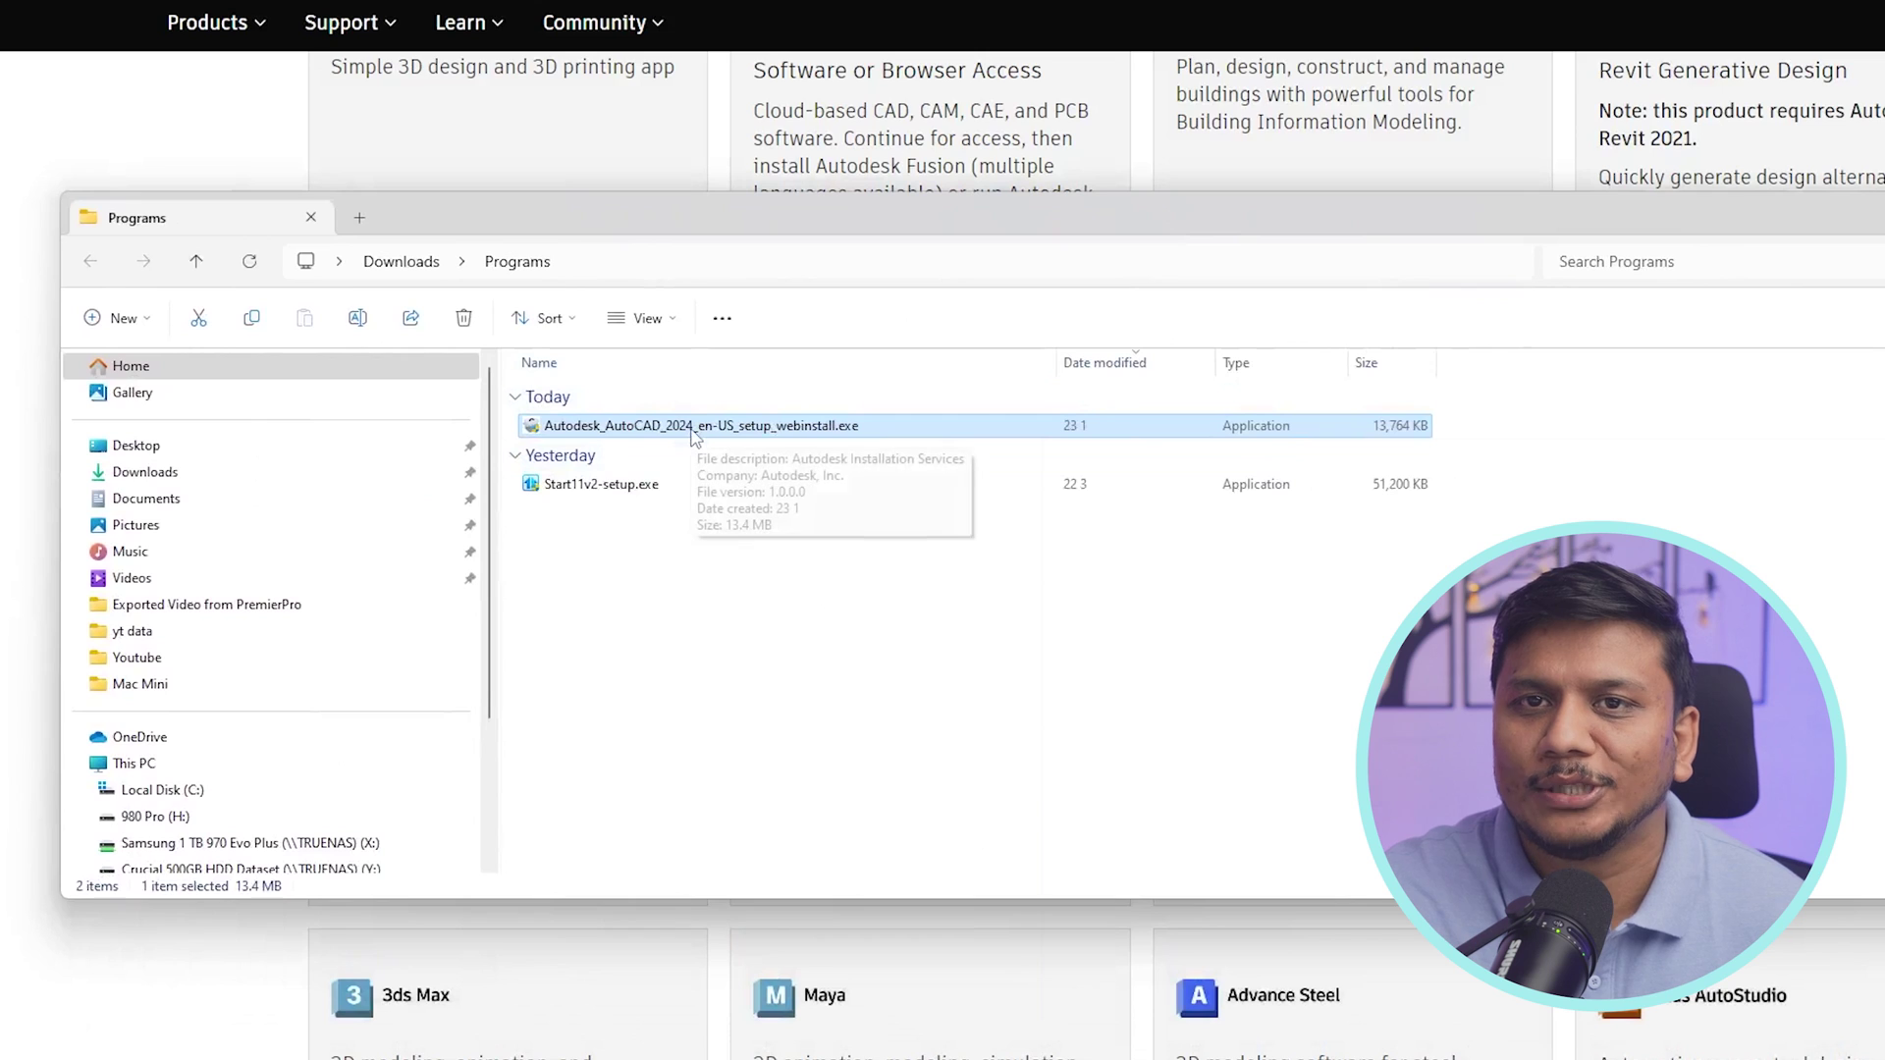
- Run Autodesk_AutoCAD_2024_en-US_setup_webinstall.exe from the Downloads\Programs folder
{"action": "double_click", "coordinate": [693, 429]}
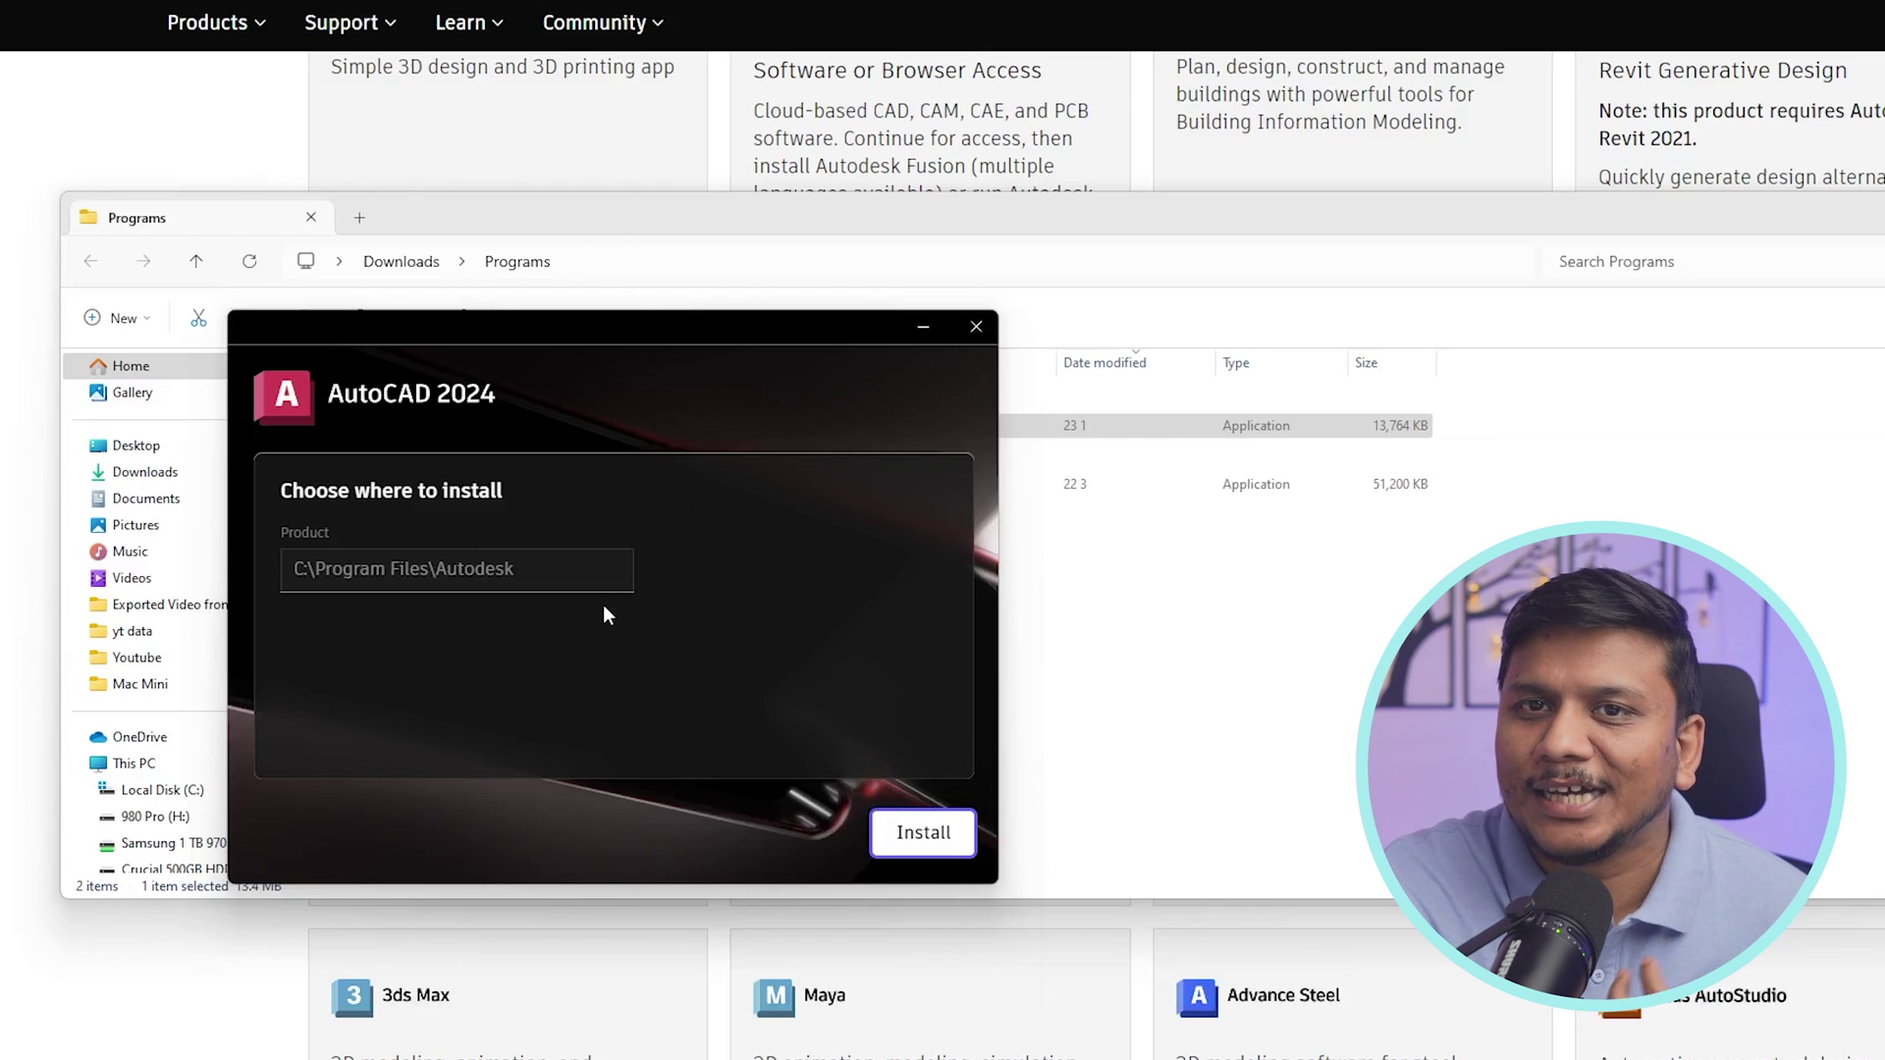
- Install AutoCAD 2024 to C:\Program Files\Autodesk and start it once installation completes
{"action": "left_click", "coordinate": [933, 833]}
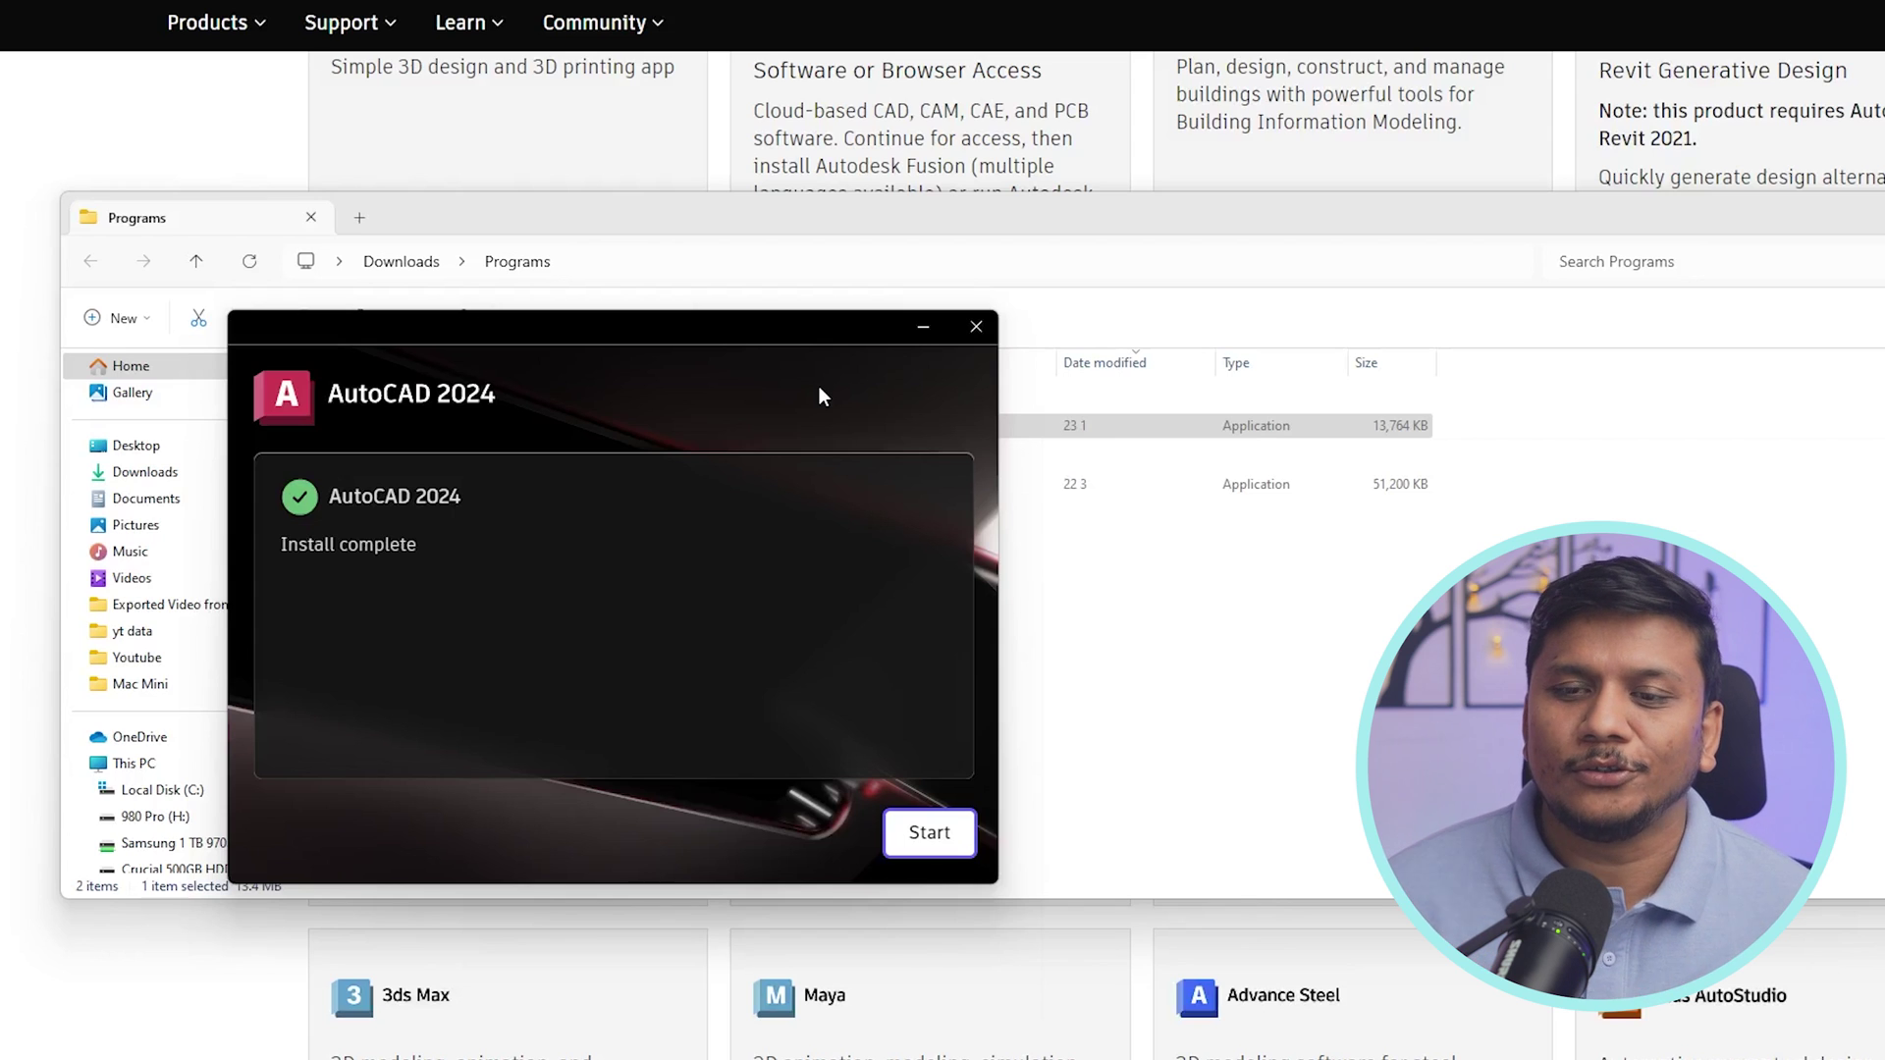
{"action": "left_click", "coordinate": [927, 837]}
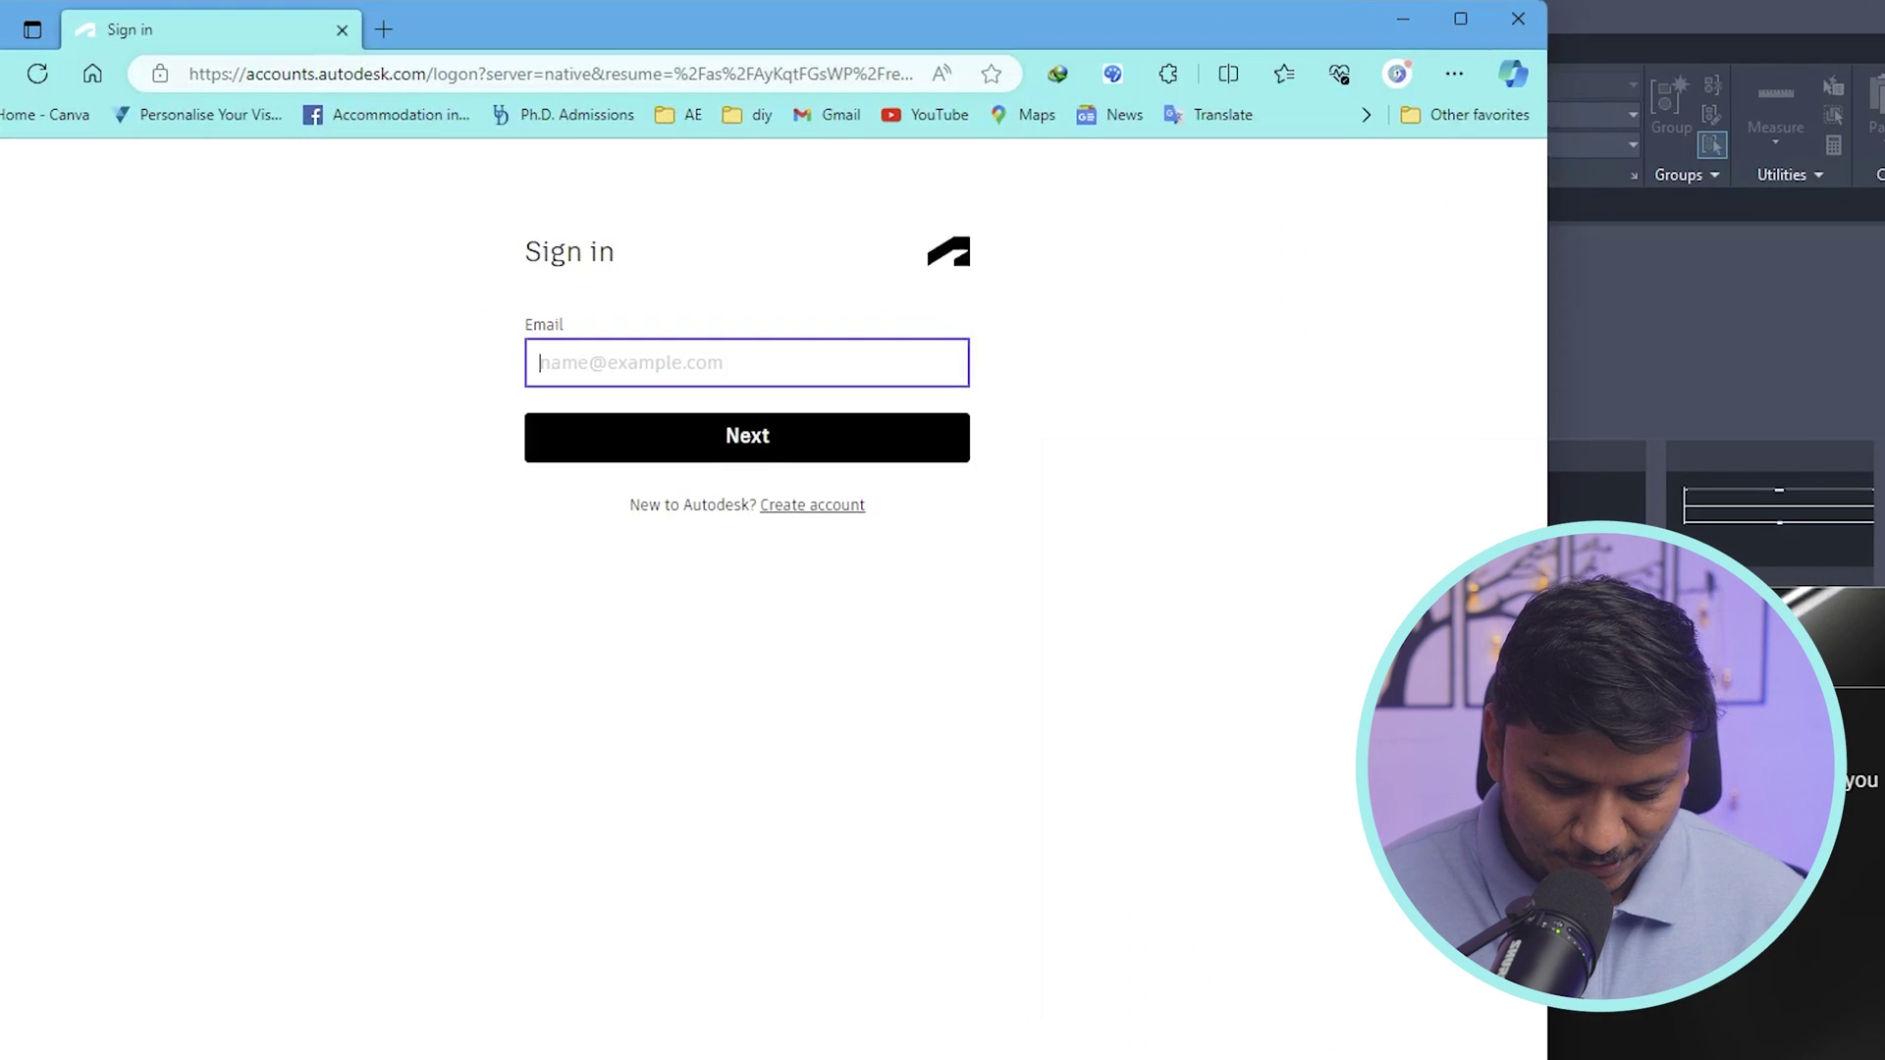
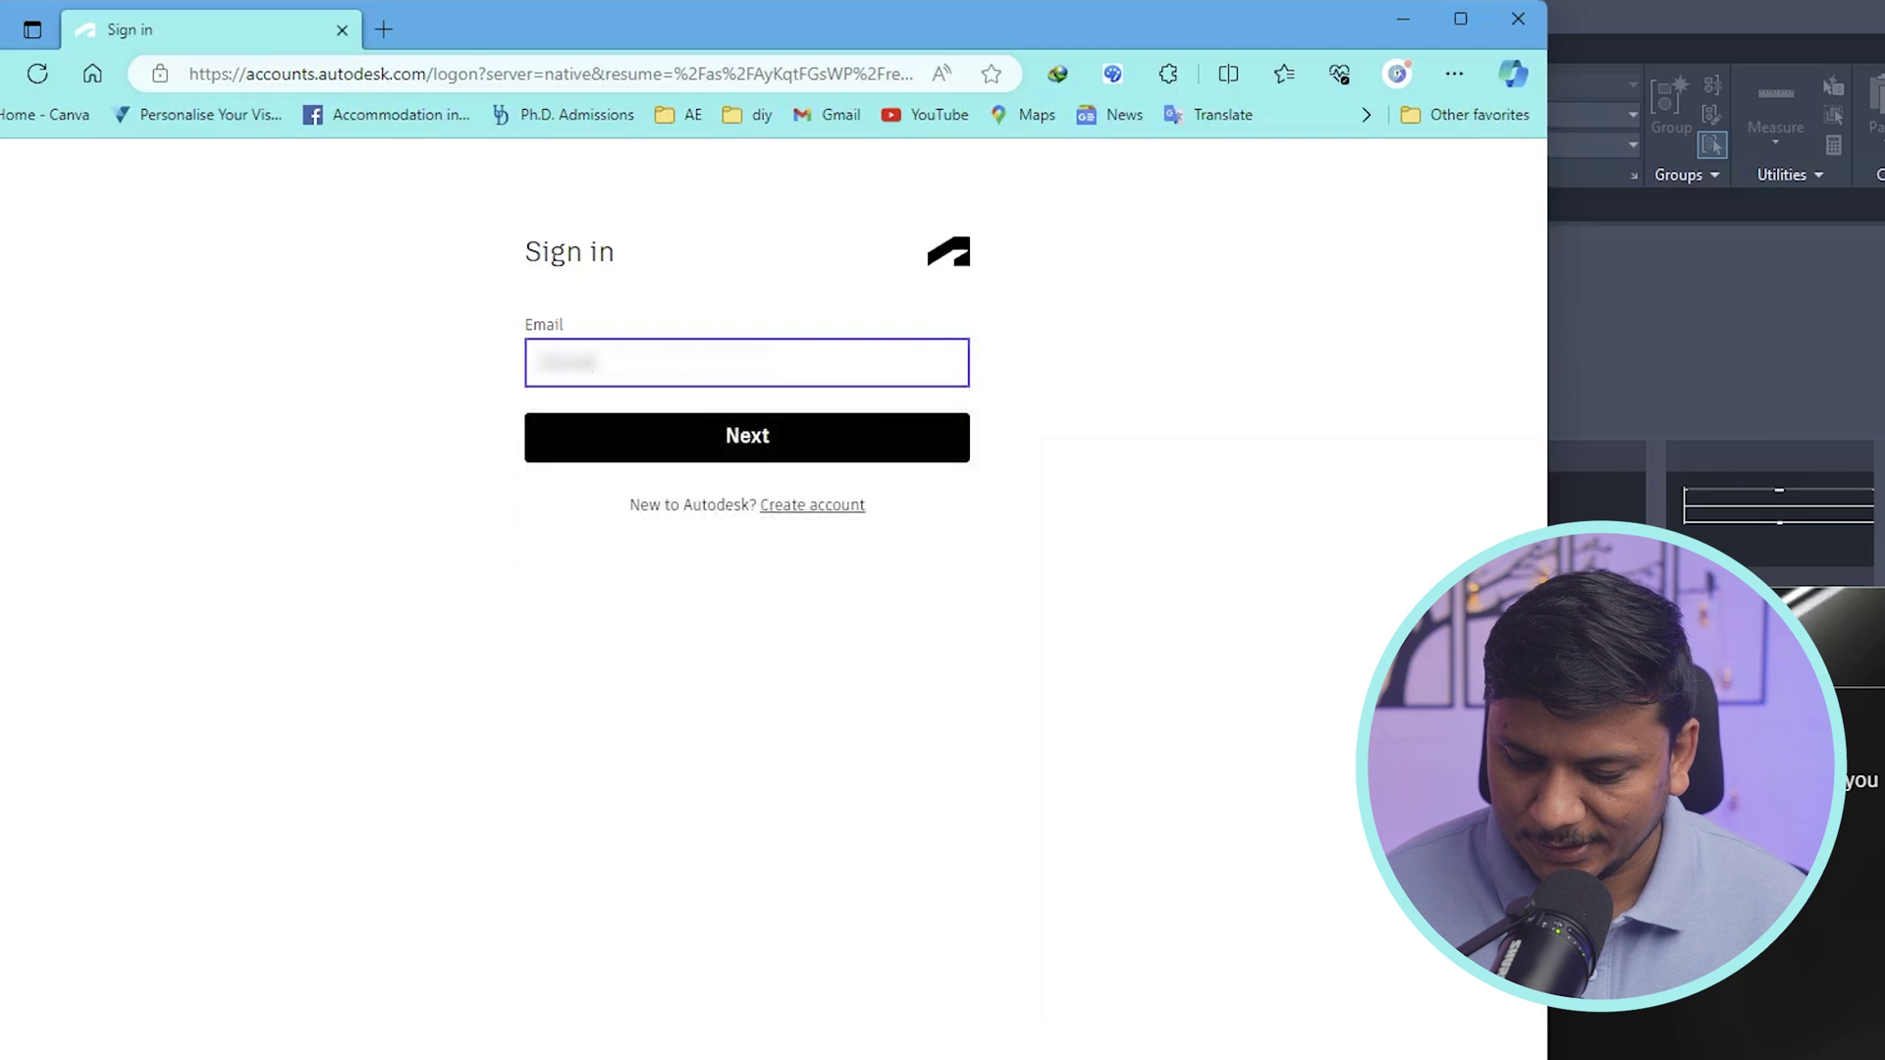
- Sign in with the Autodesk account e-mail address and password
{"action": "key", "text": "Return"}
{"action": "type", "text": "********"}
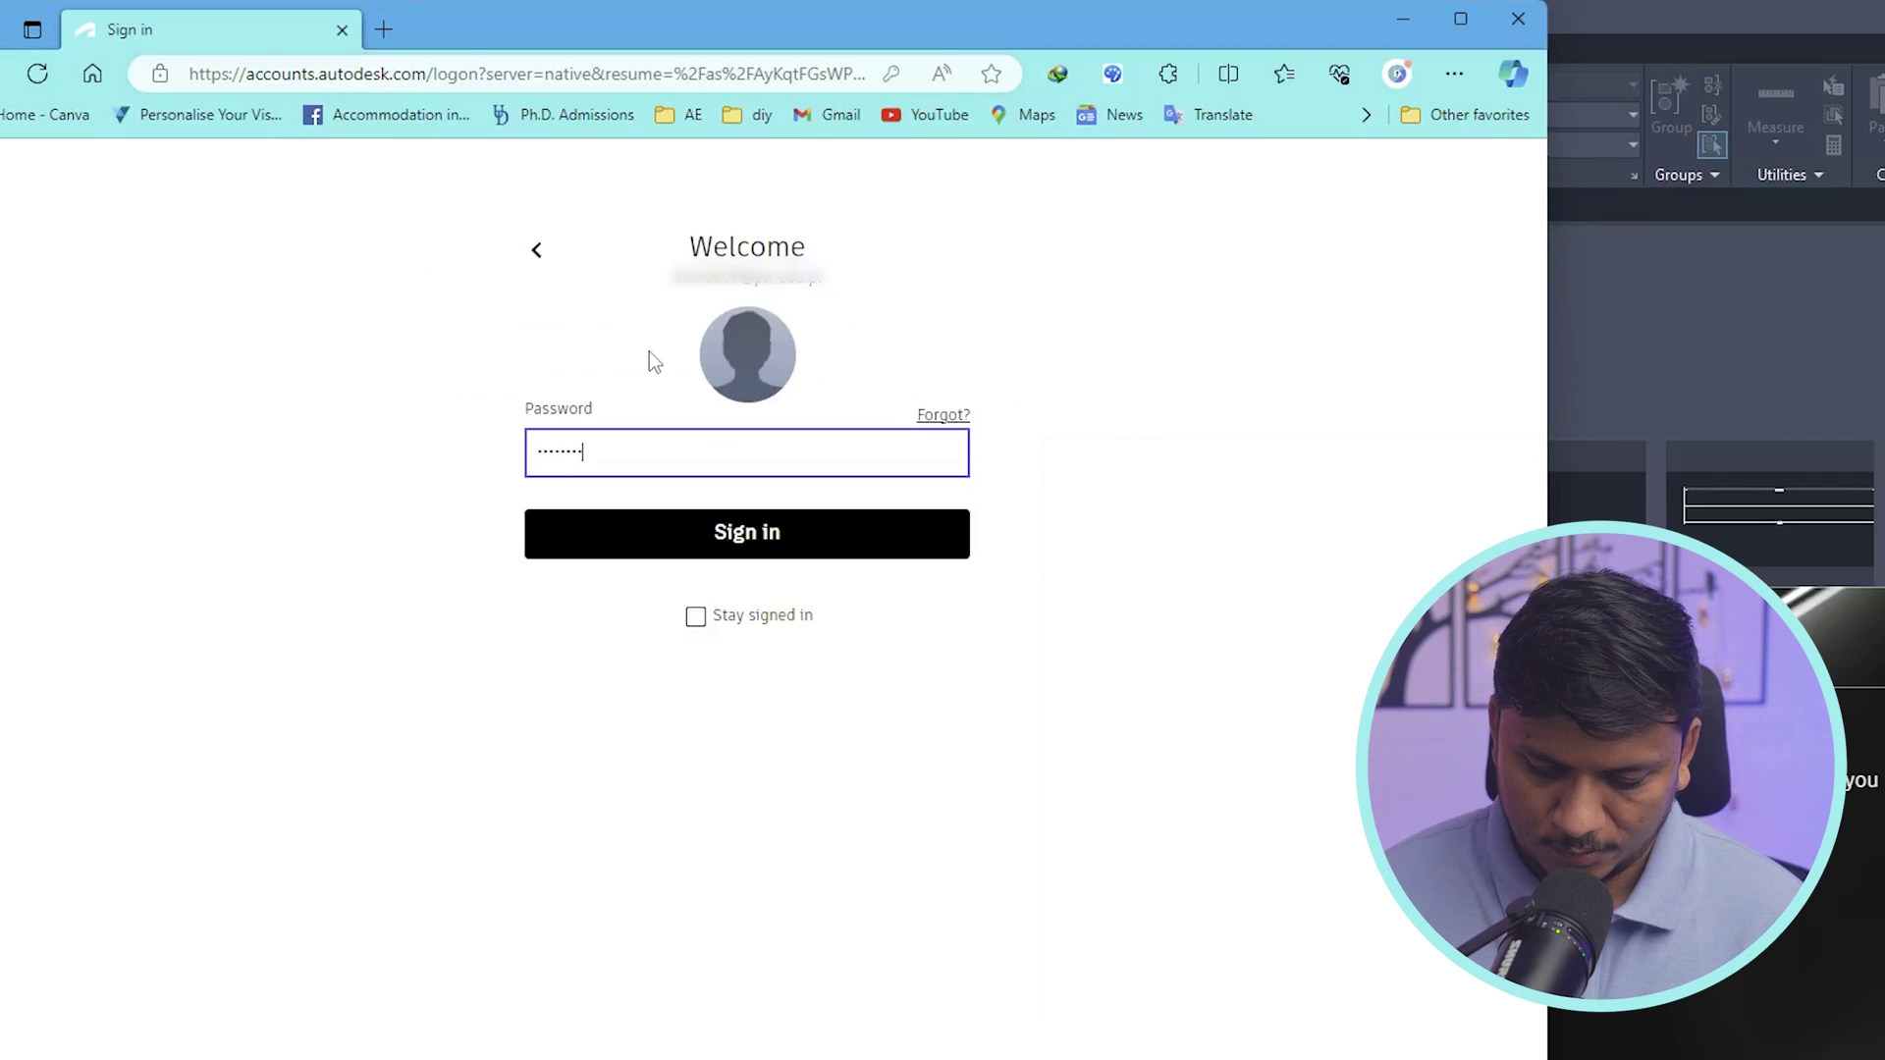
{"action": "left_click", "coordinate": [738, 533]}
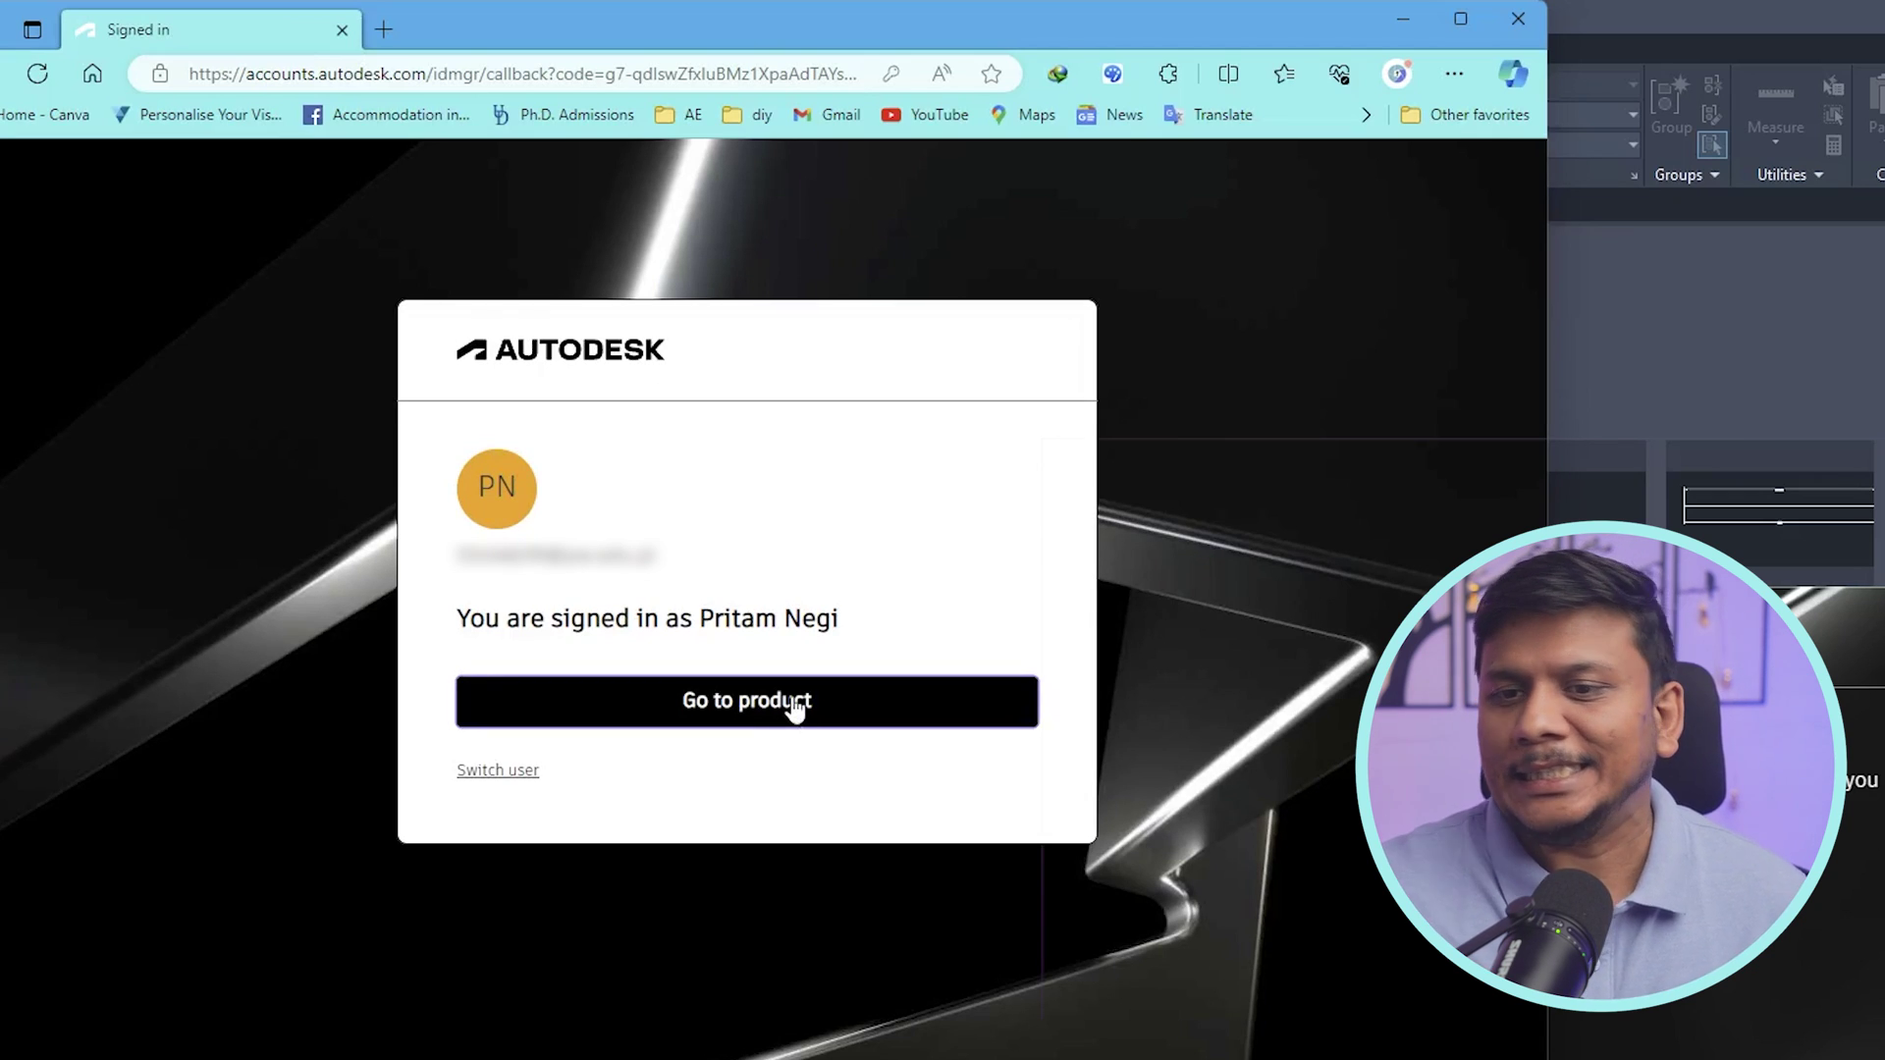
- Go to the product and always allow the browser to open Autodesk Identity Manager
{"action": "left_click", "coordinate": [798, 712]}
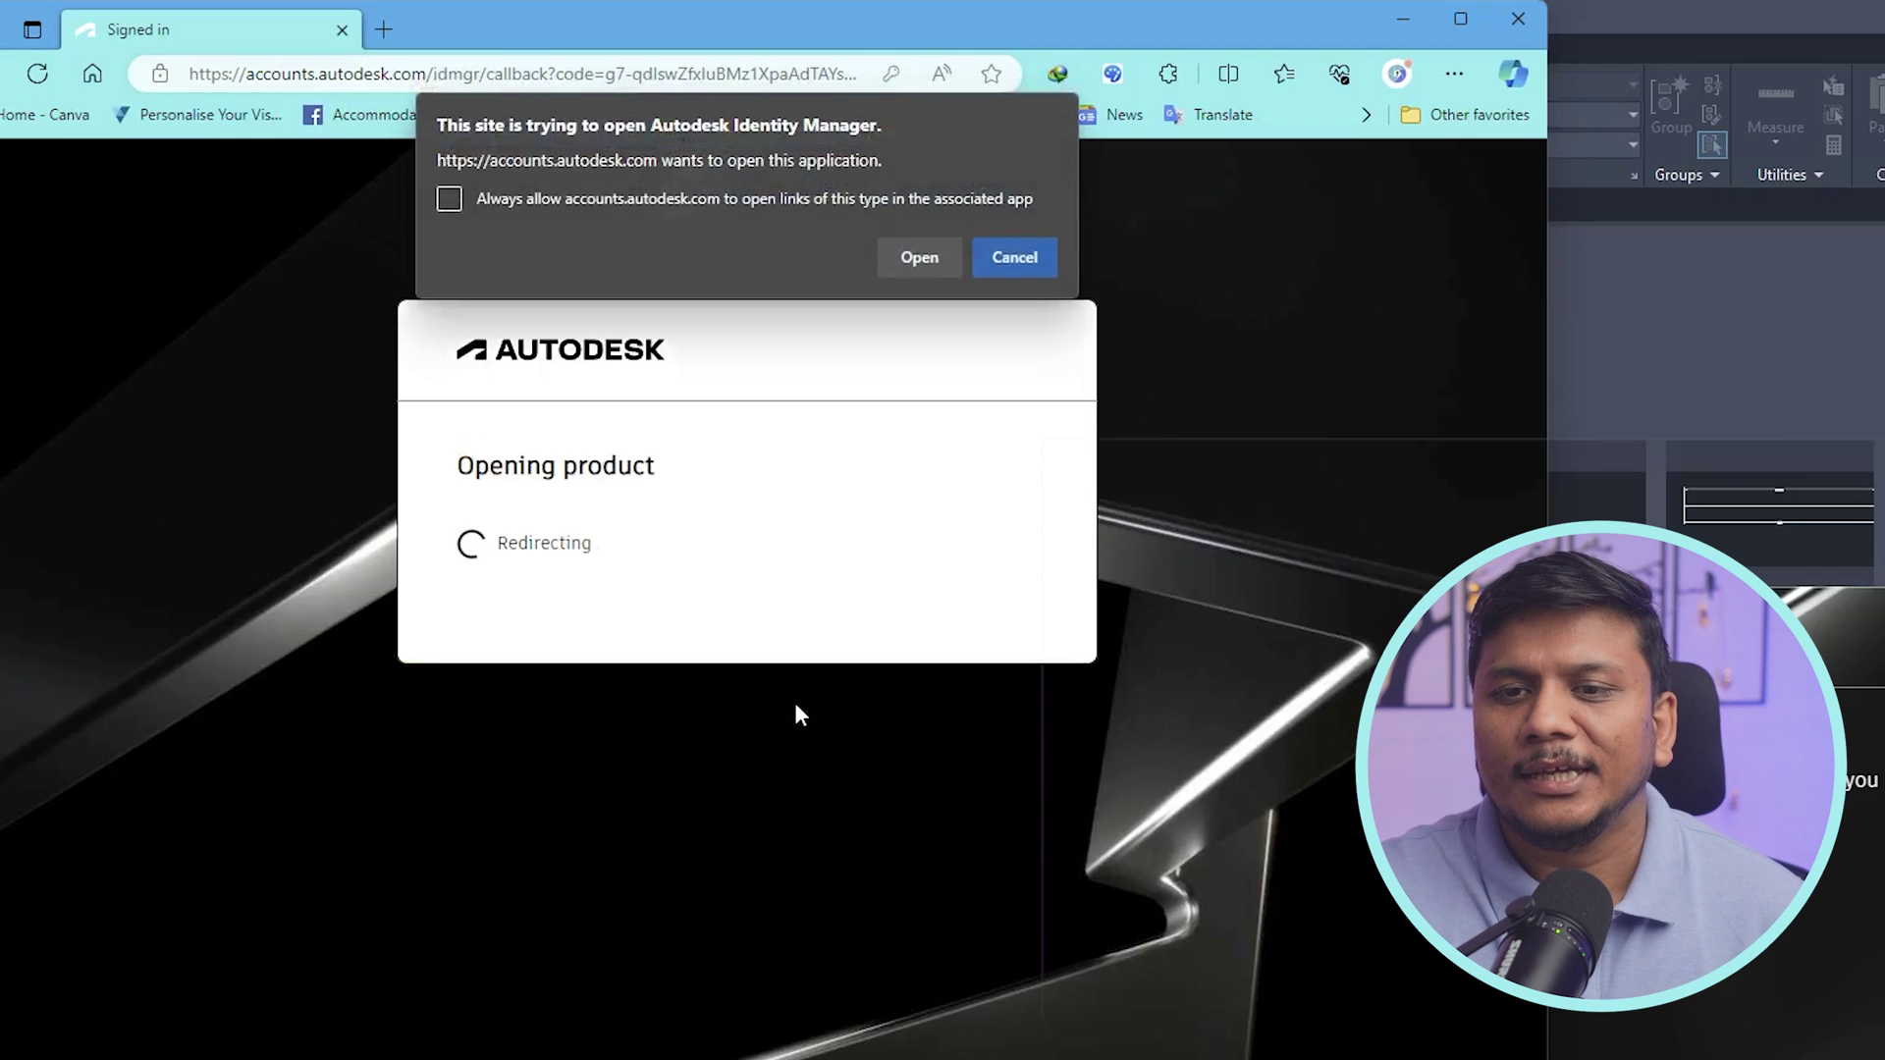
{"action": "left_click", "coordinate": [539, 200]}
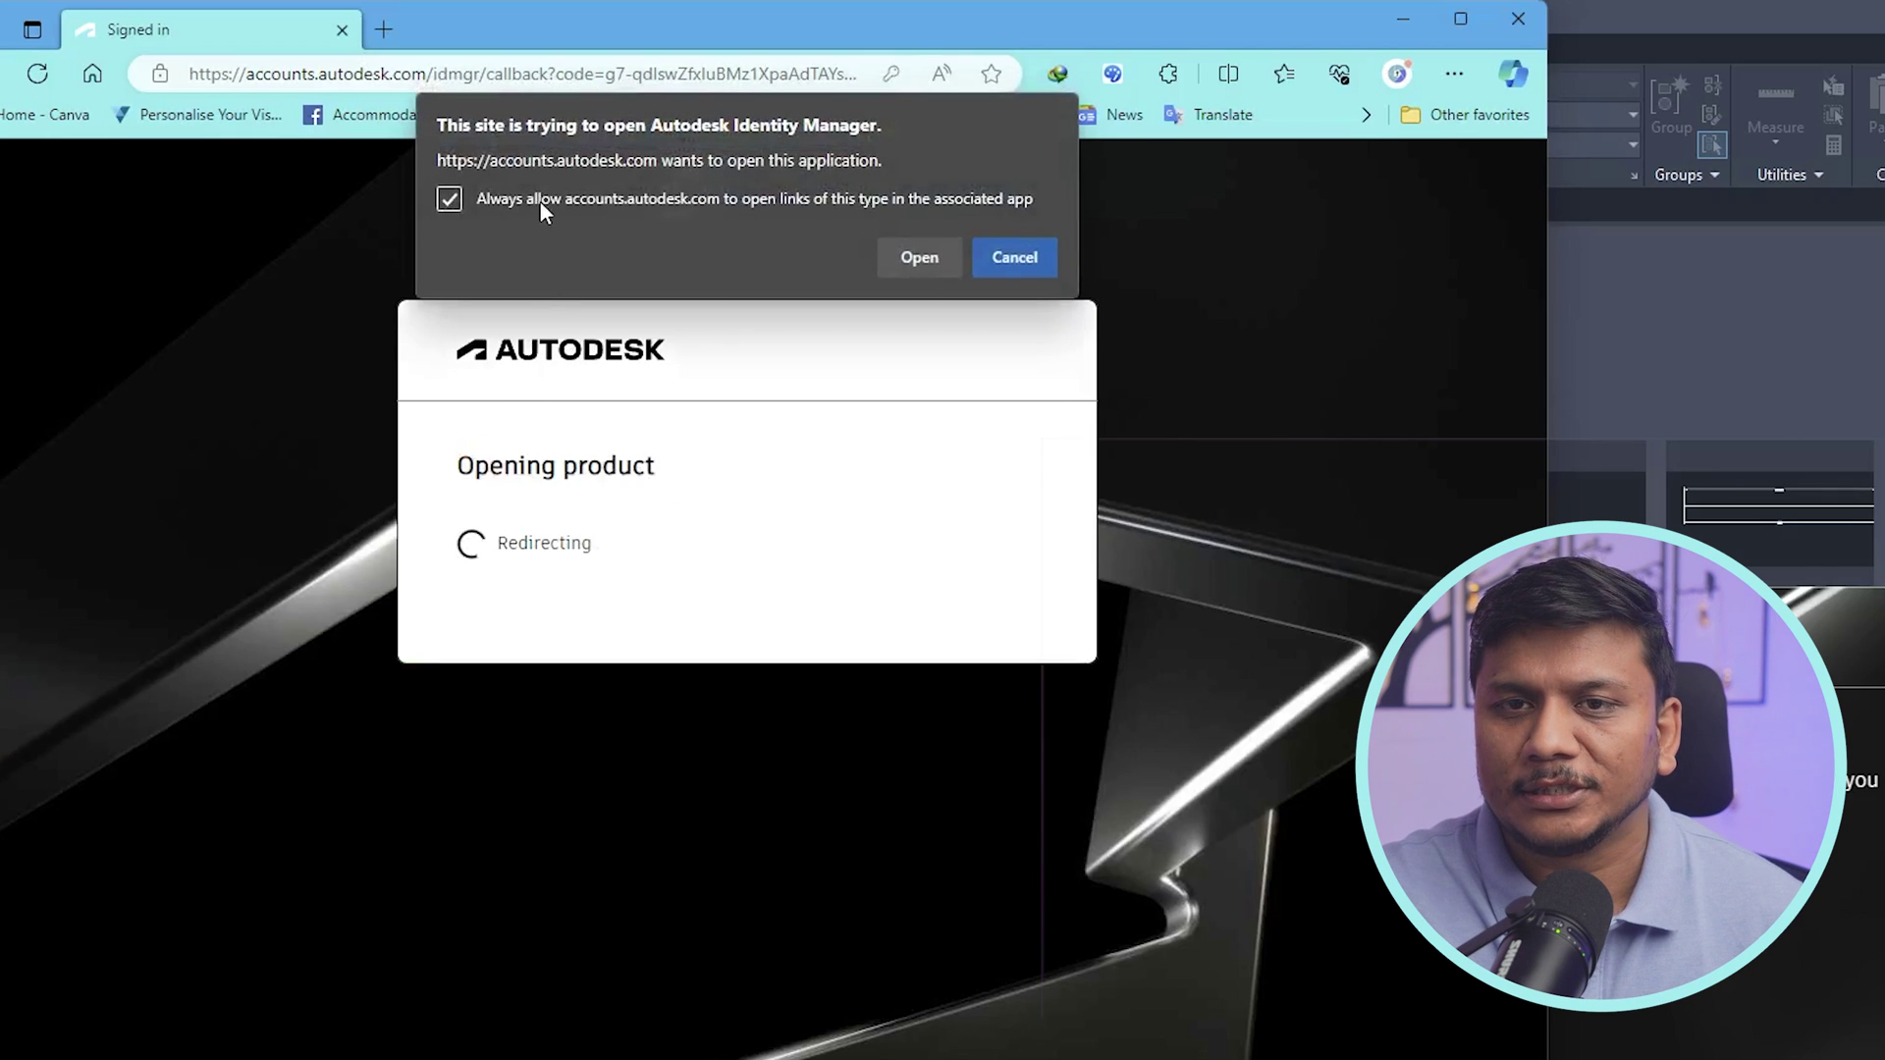
{"action": "left_click", "coordinate": [918, 257]}
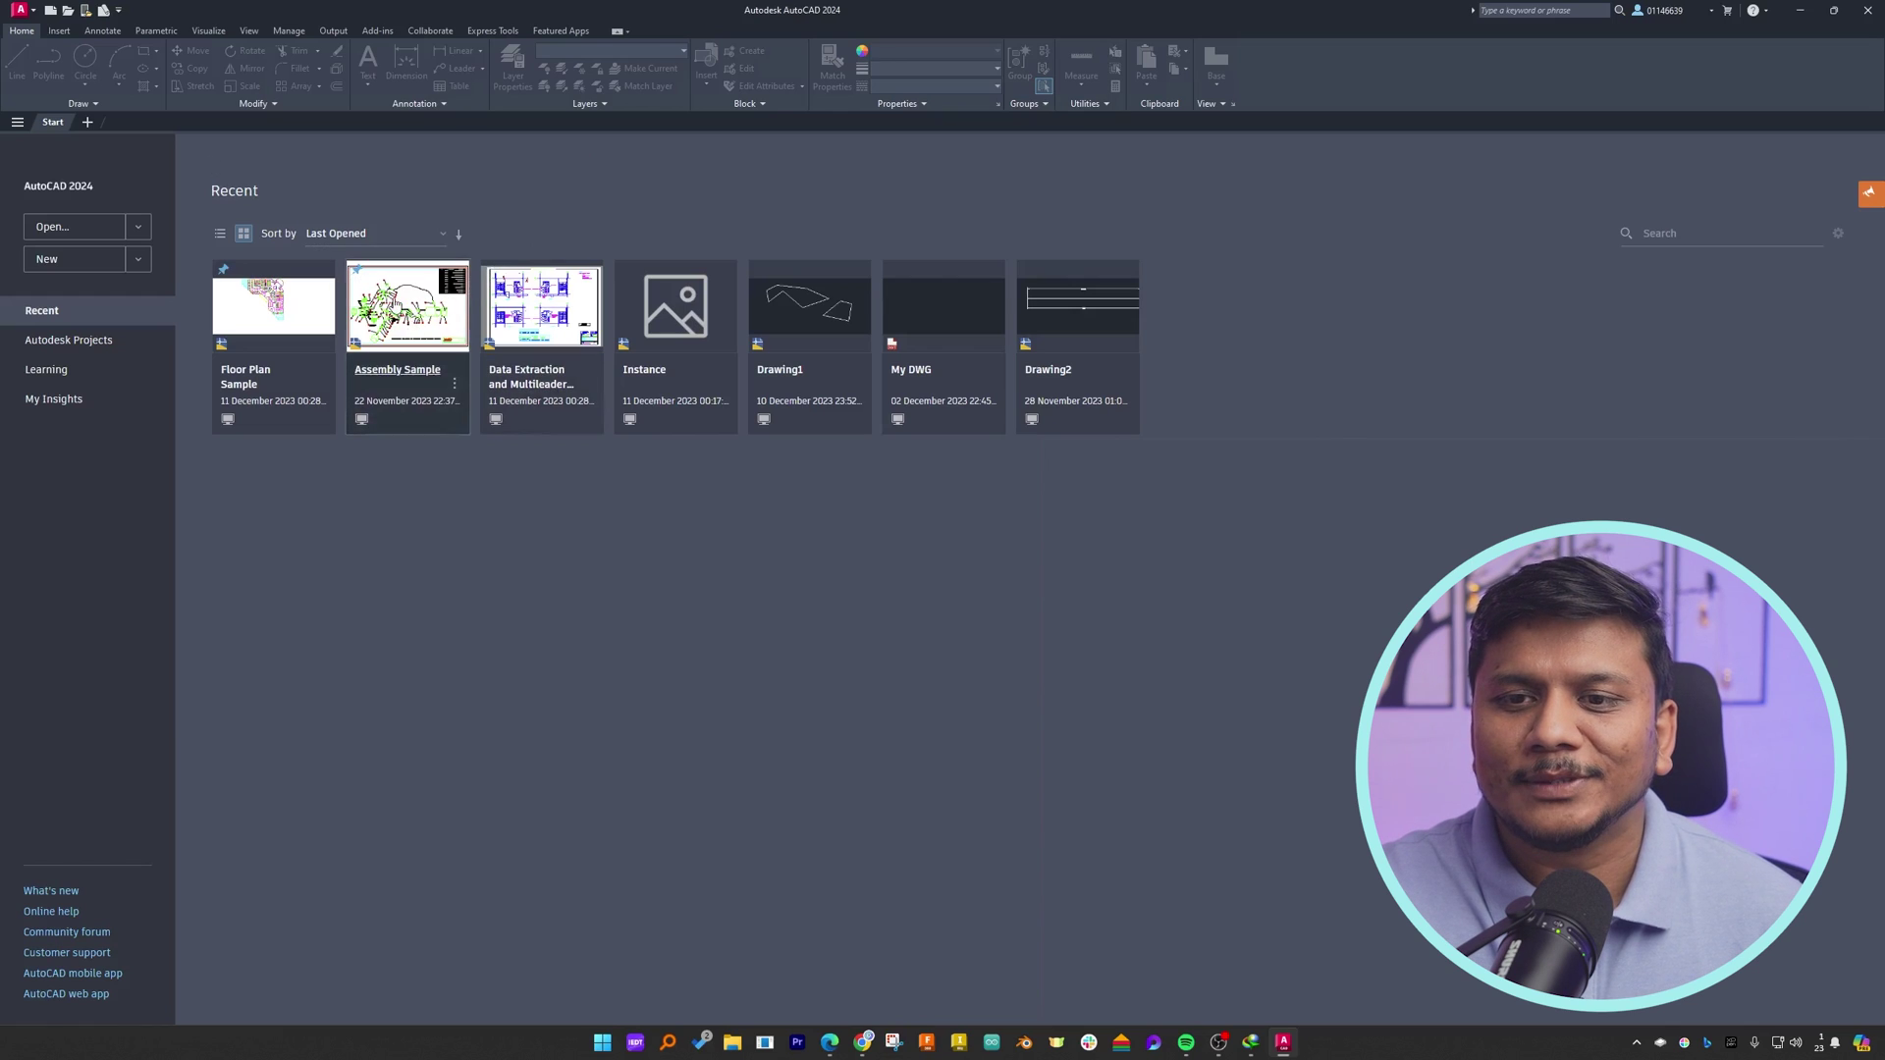
- Open the Assembly Sample drawing read-only and zoom to view the exploded assembly sheet
{"action": "left_click", "coordinate": [398, 369]}
{"action": "left_click", "coordinate": [1052, 575]}
{"action": "scroll", "coordinate": [412, 550], "scroll_direction": "up", "scroll_amount": 2}
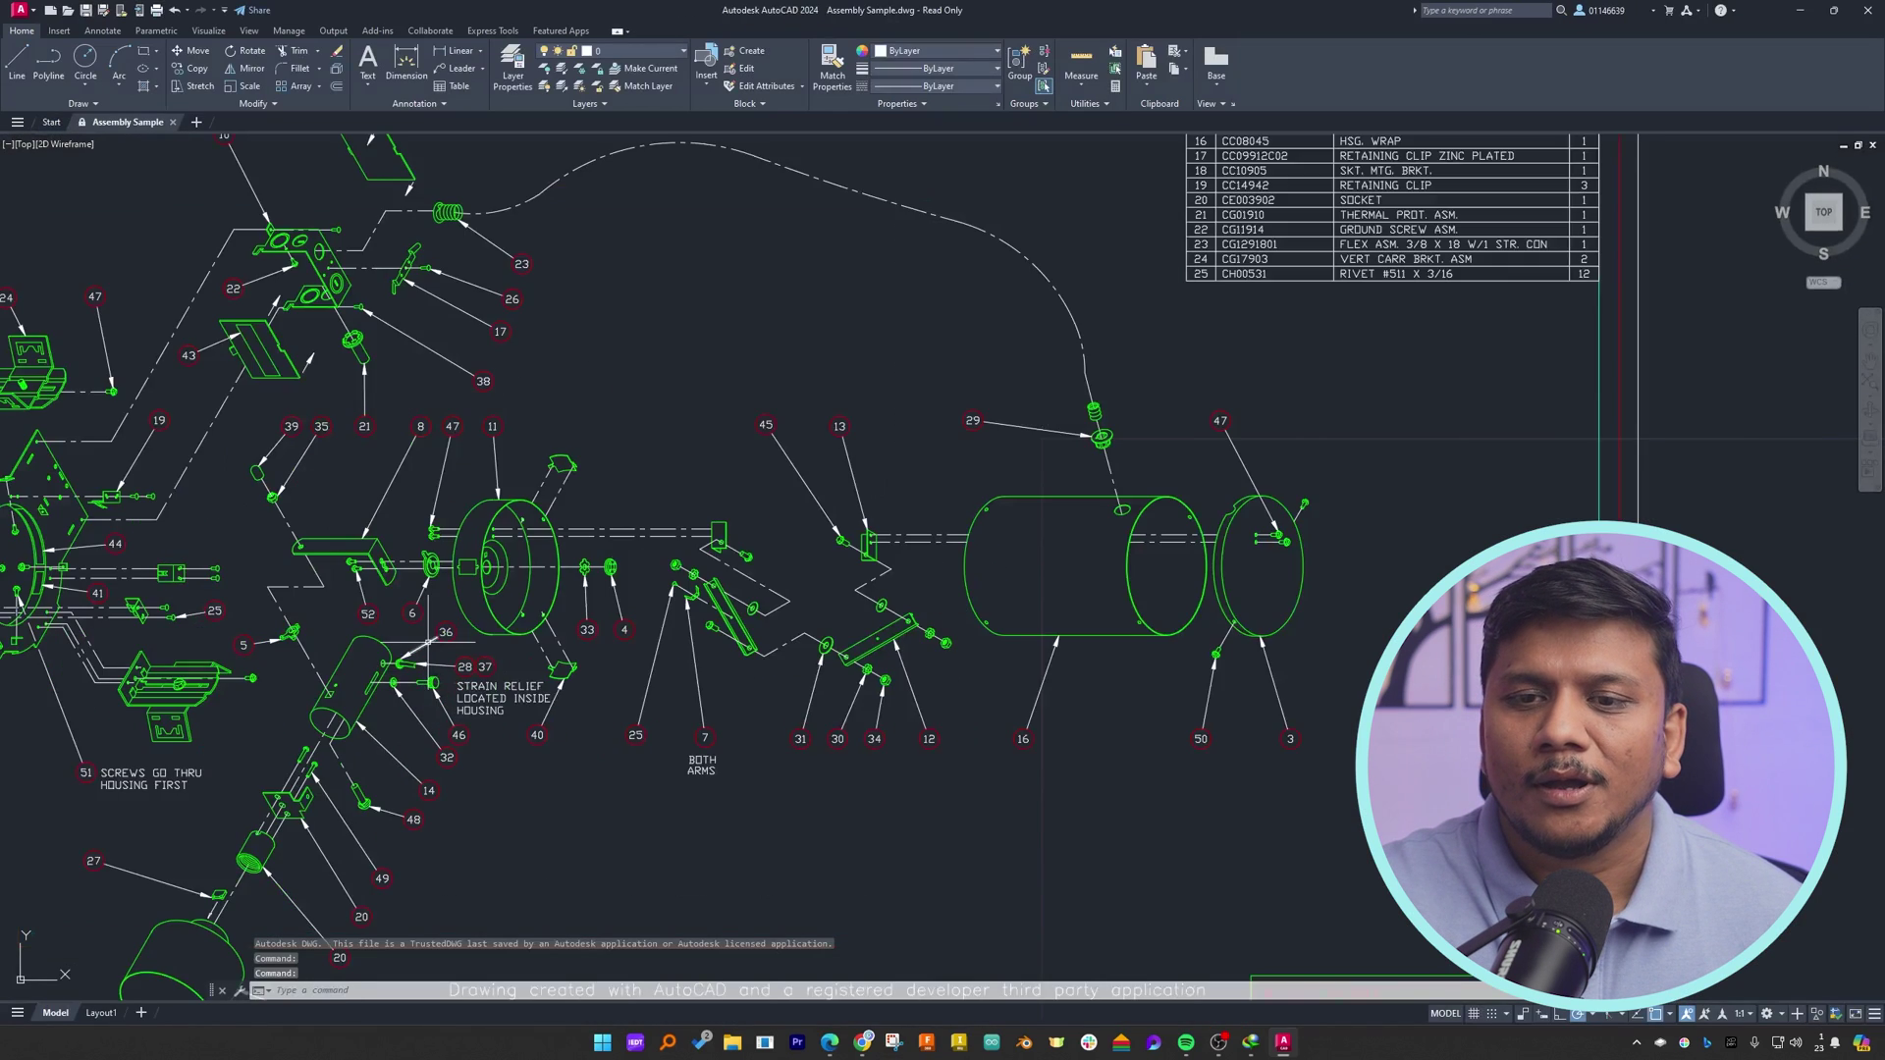
{"action": "scroll", "coordinate": [423, 572], "scroll_direction": "down", "scroll_amount": 6}
{"action": "scroll", "coordinate": [435, 626], "scroll_direction": "up", "scroll_amount": 2}
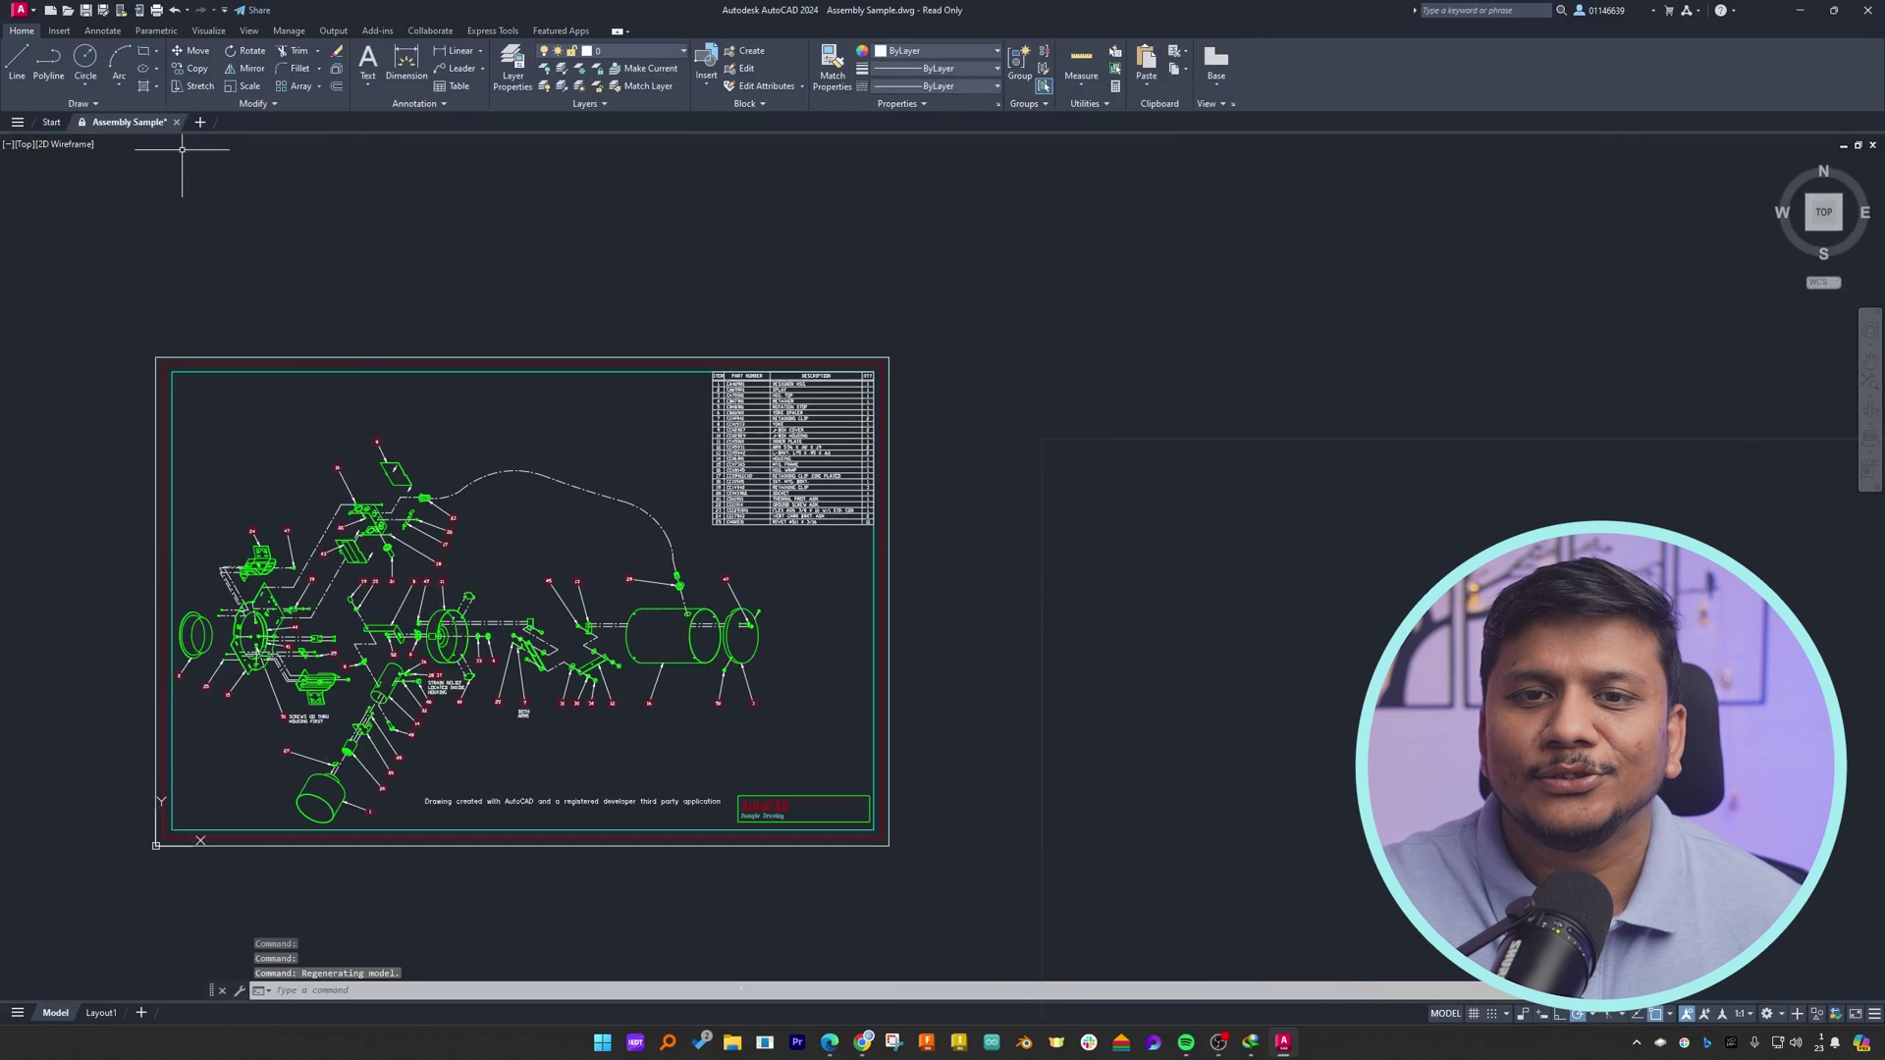
- Start a new blank drawing from the default template in Select template
{"action": "left_click", "coordinate": [39, 14]}
{"action": "left_click", "coordinate": [44, 92]}
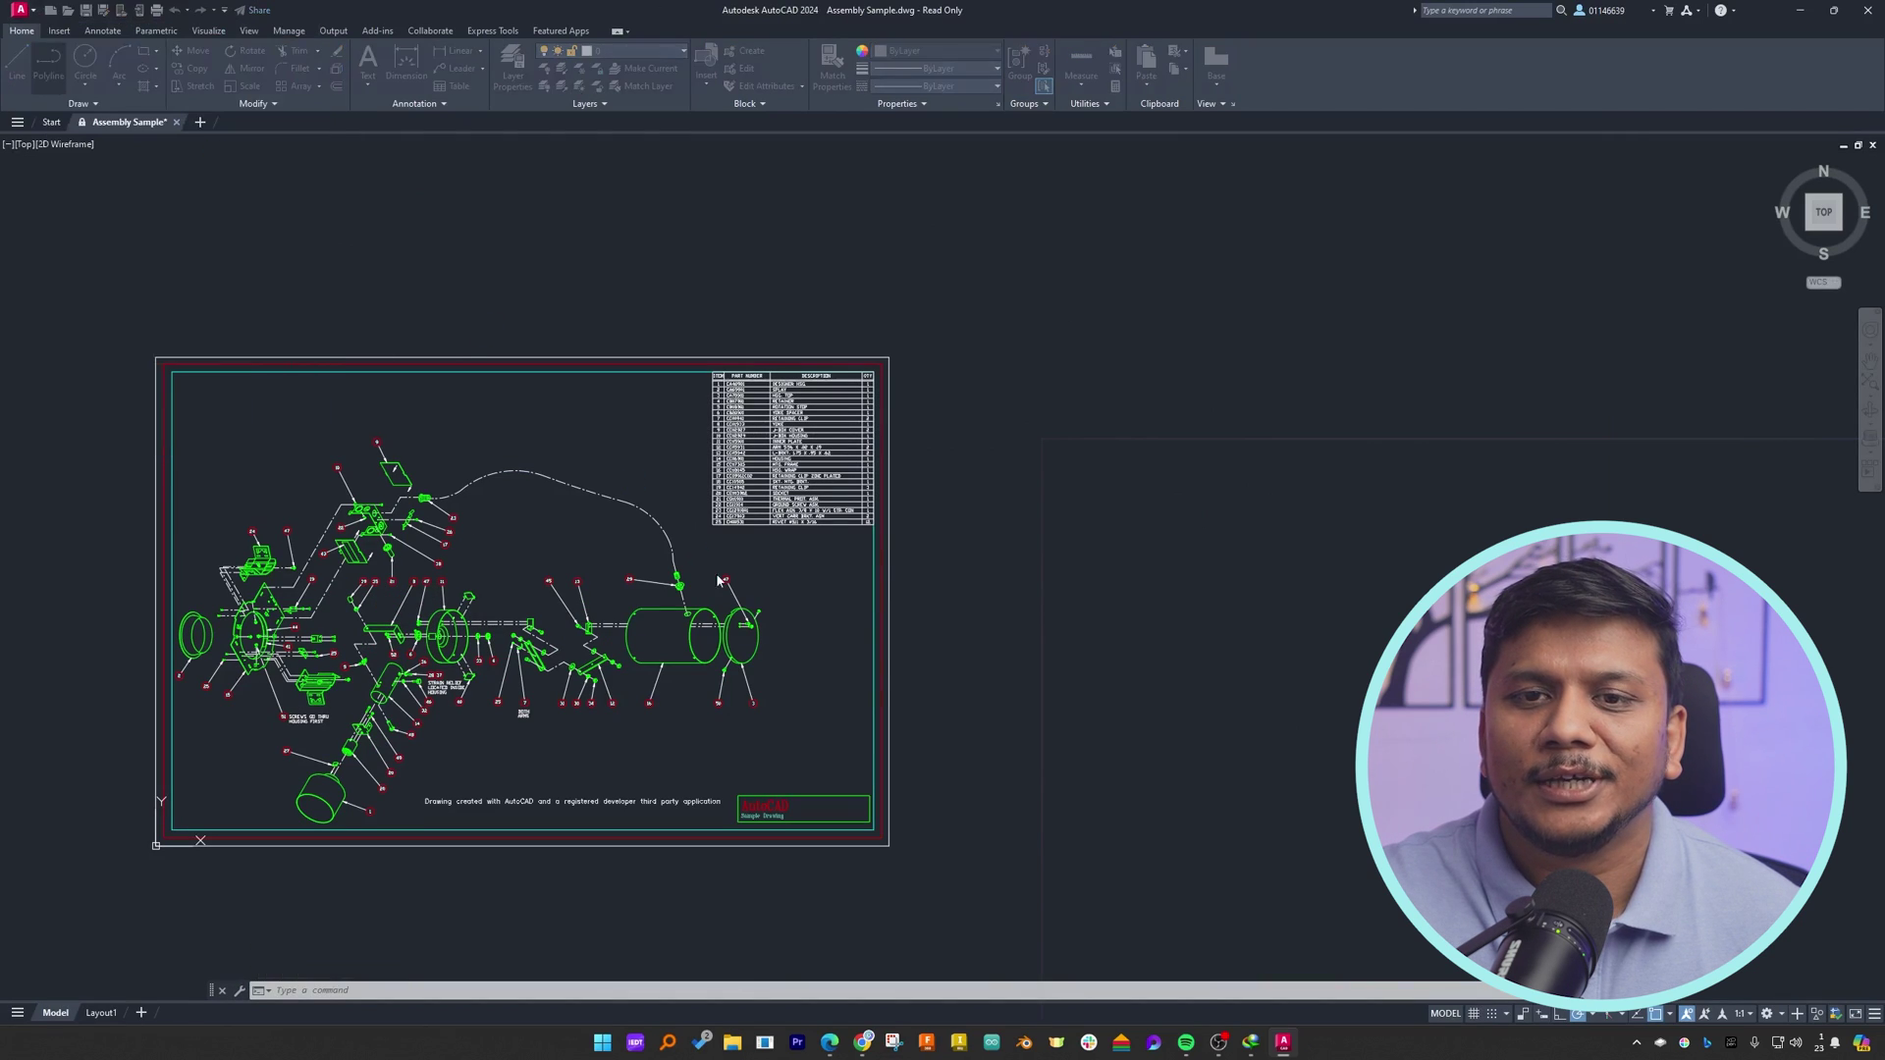
{"action": "left_click", "coordinate": [433, 674]}
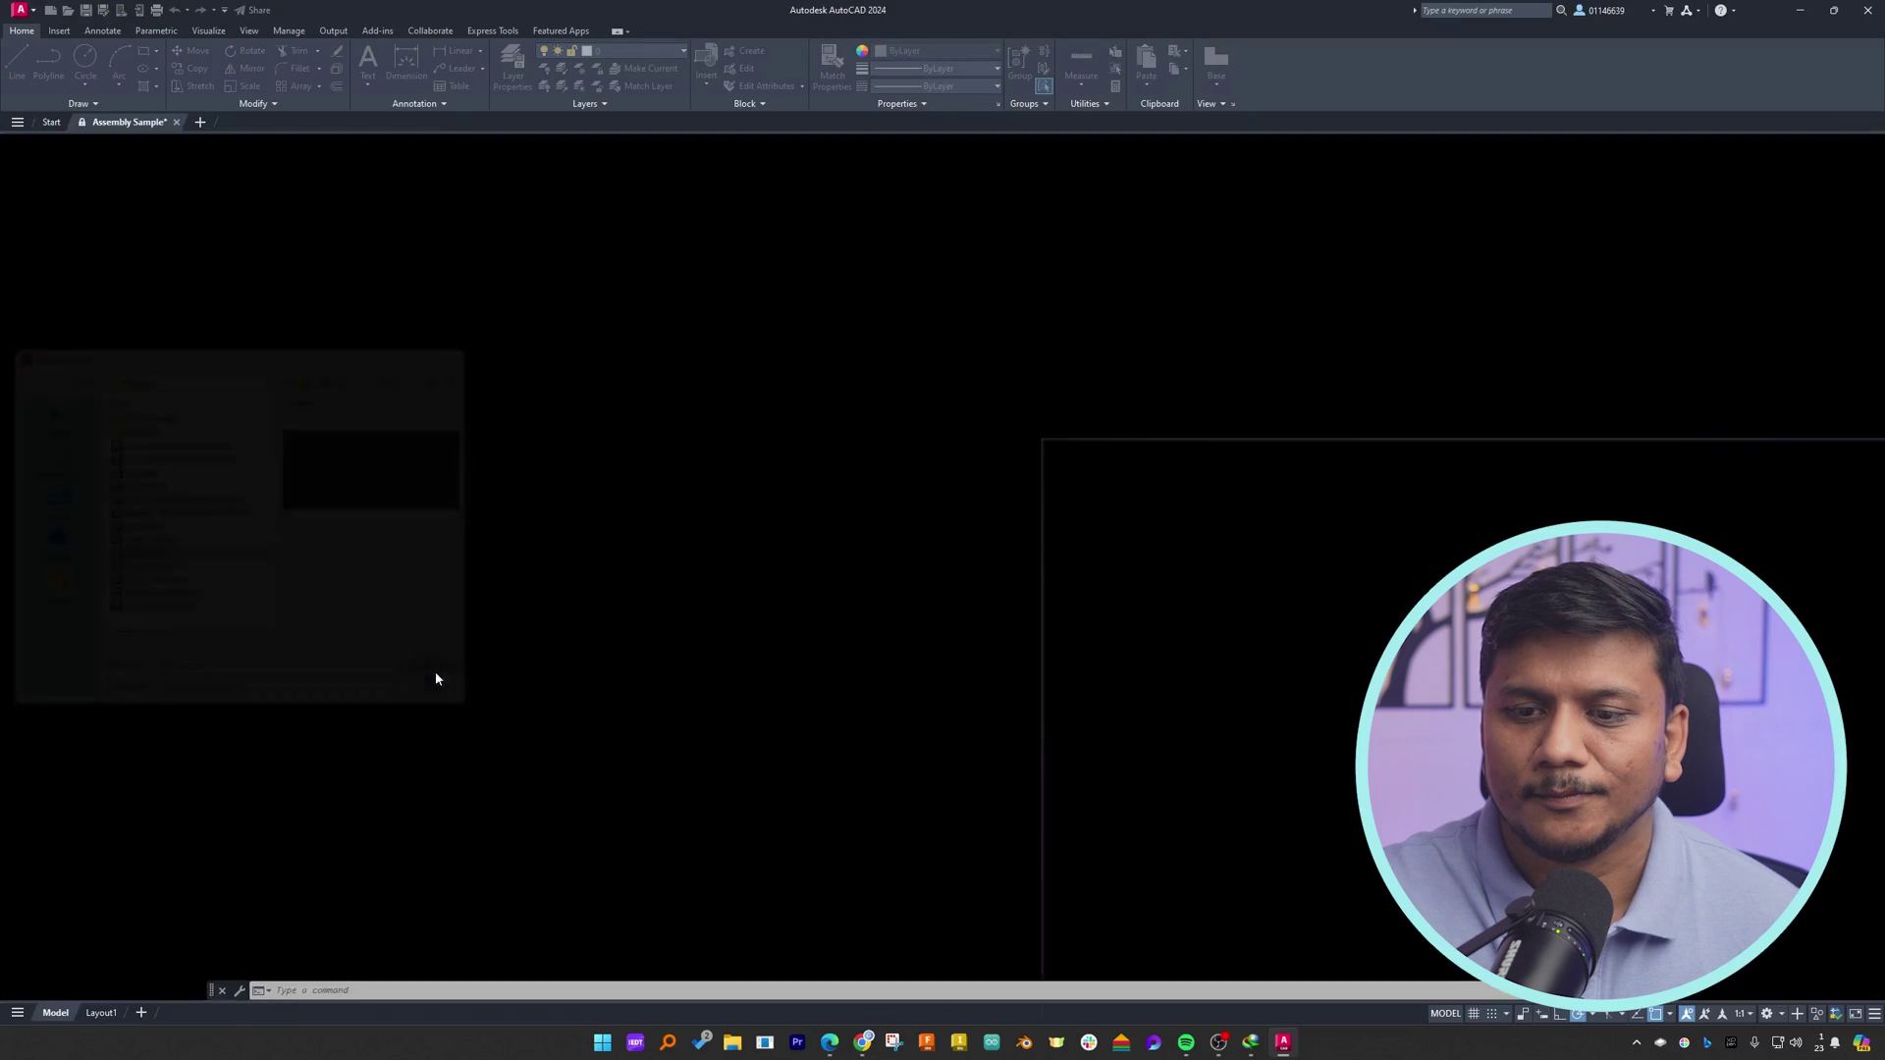